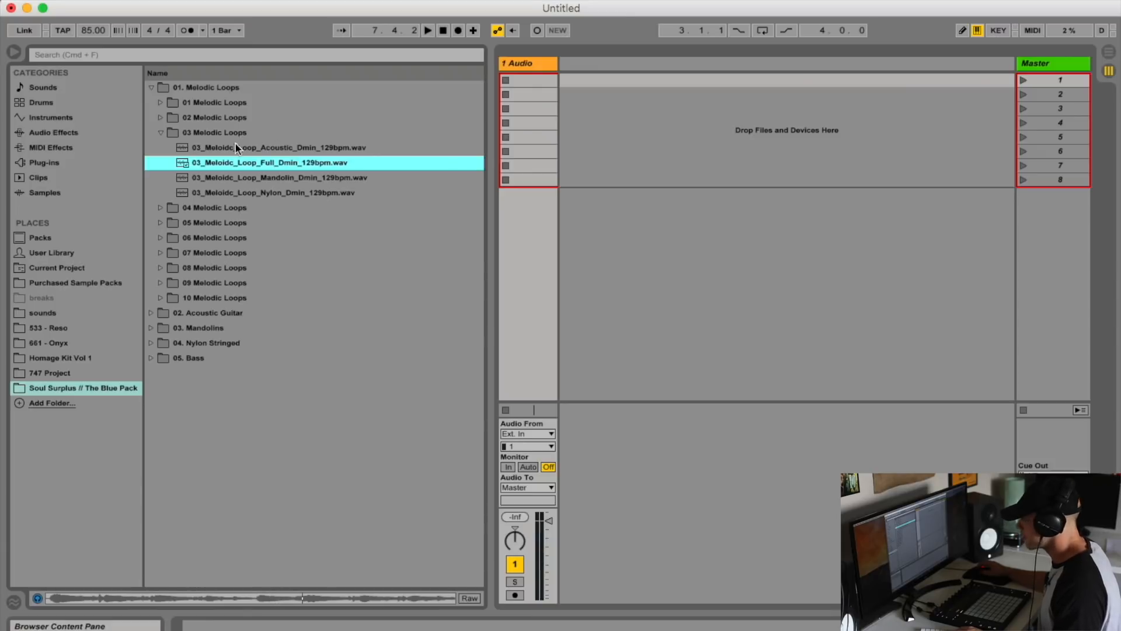
# Step: Browse the Melodic Loops folders and audition samples 01, 02, 05 and 15 in the 02. Acoustic Guitar folder
pyautogui.click(159, 132)
pyautogui.click(219, 149)
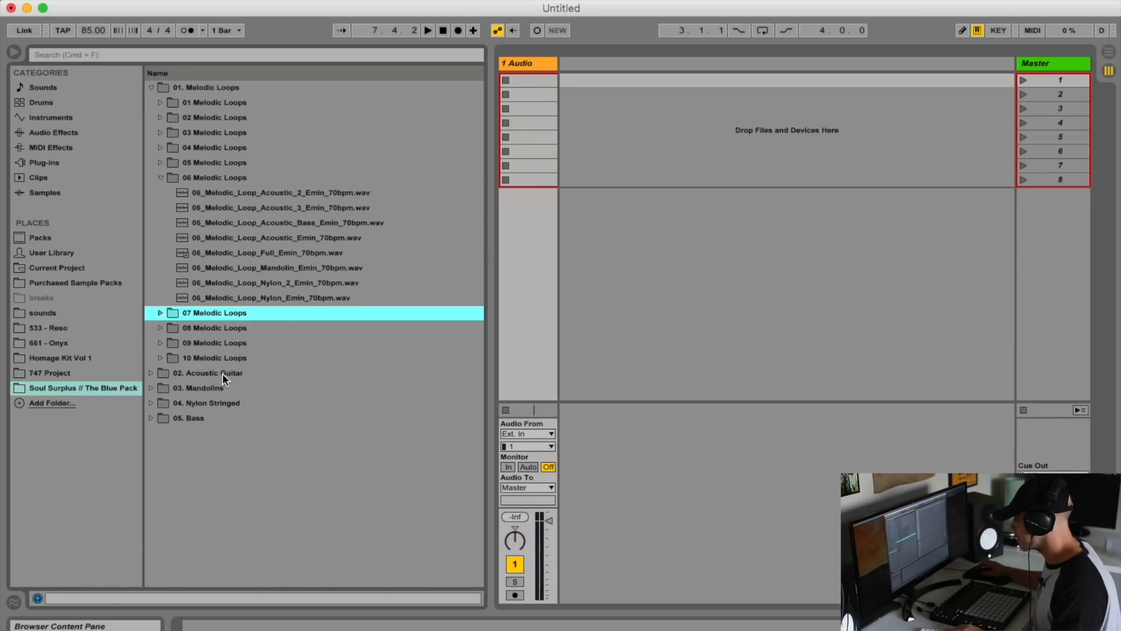
pyautogui.doubleClick(223, 373)
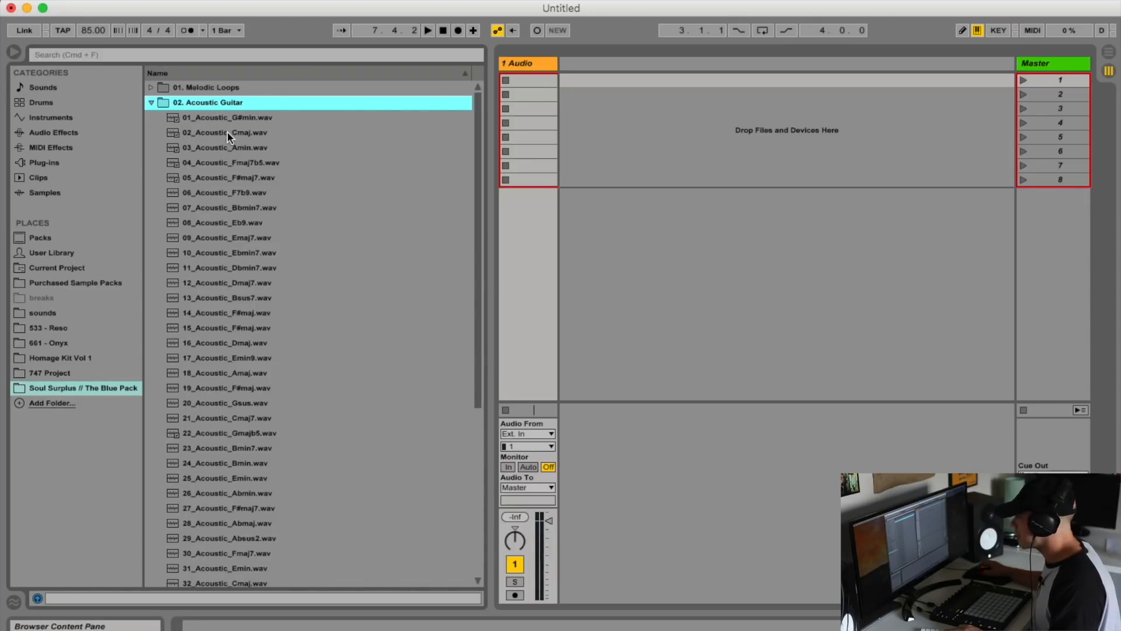
pyautogui.click(243, 123)
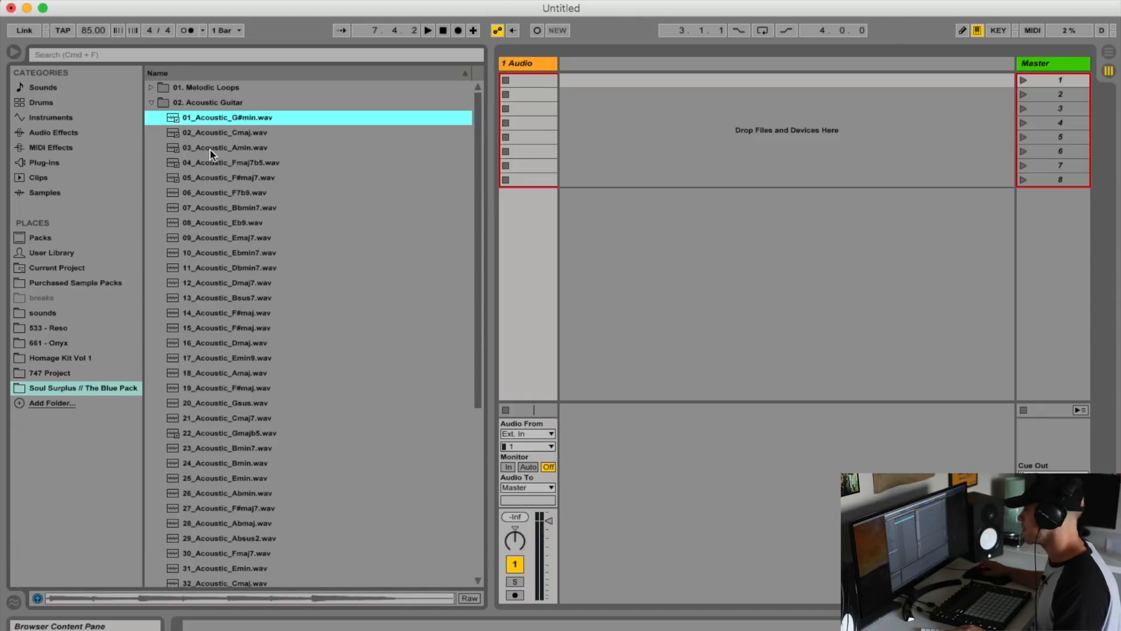
pyautogui.click(215, 128)
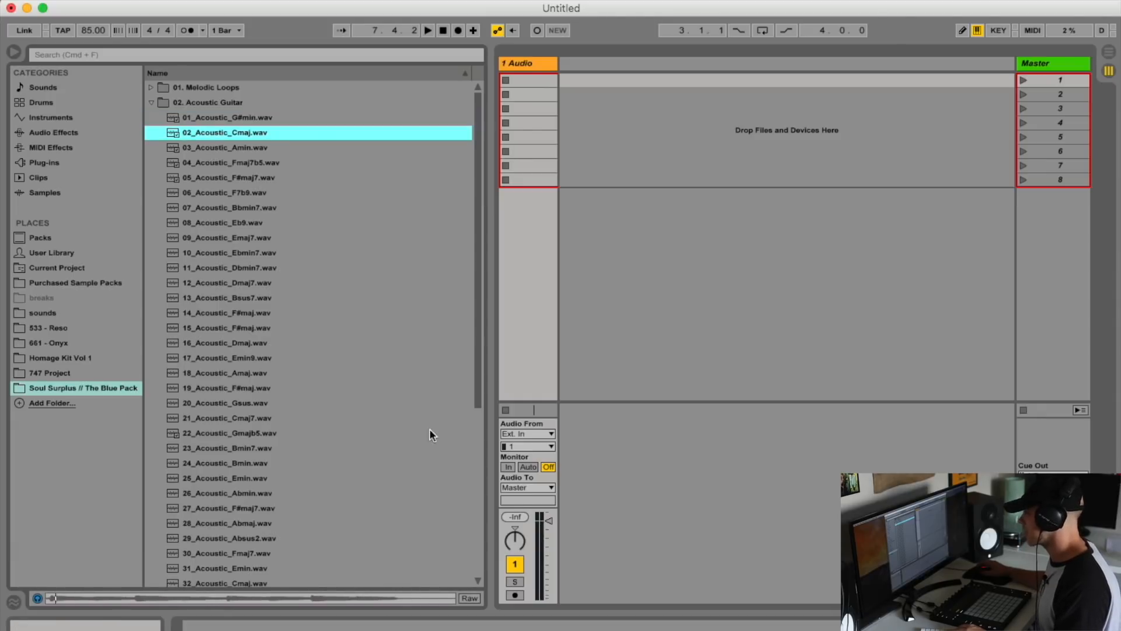
pyautogui.click(232, 180)
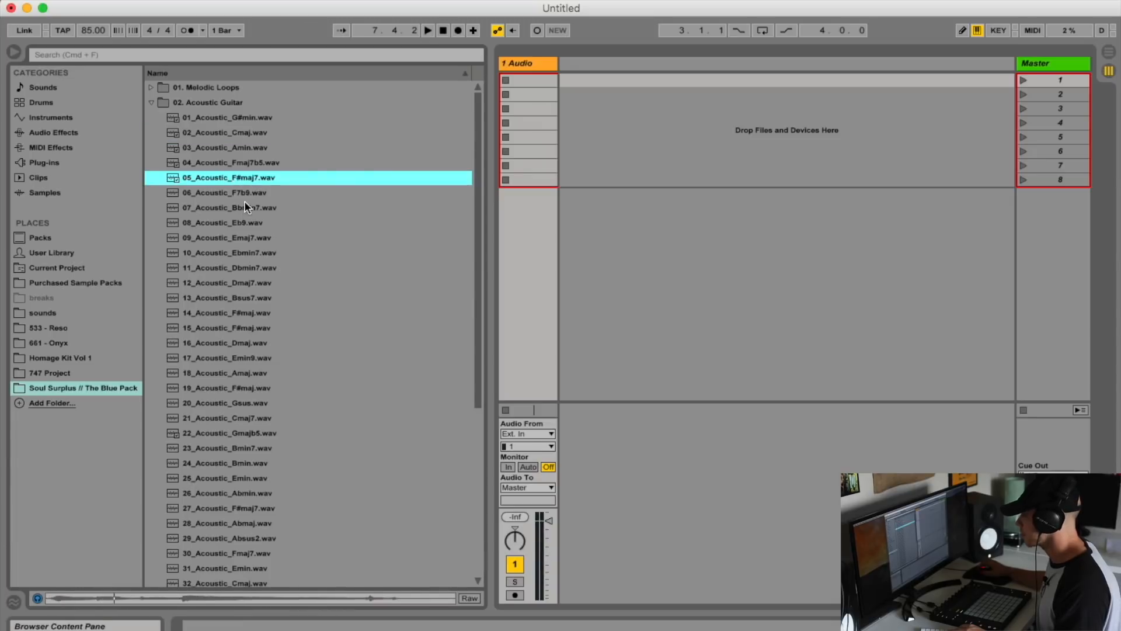
pyautogui.scroll(-1, 255, 300)
pyautogui.click(258, 313)
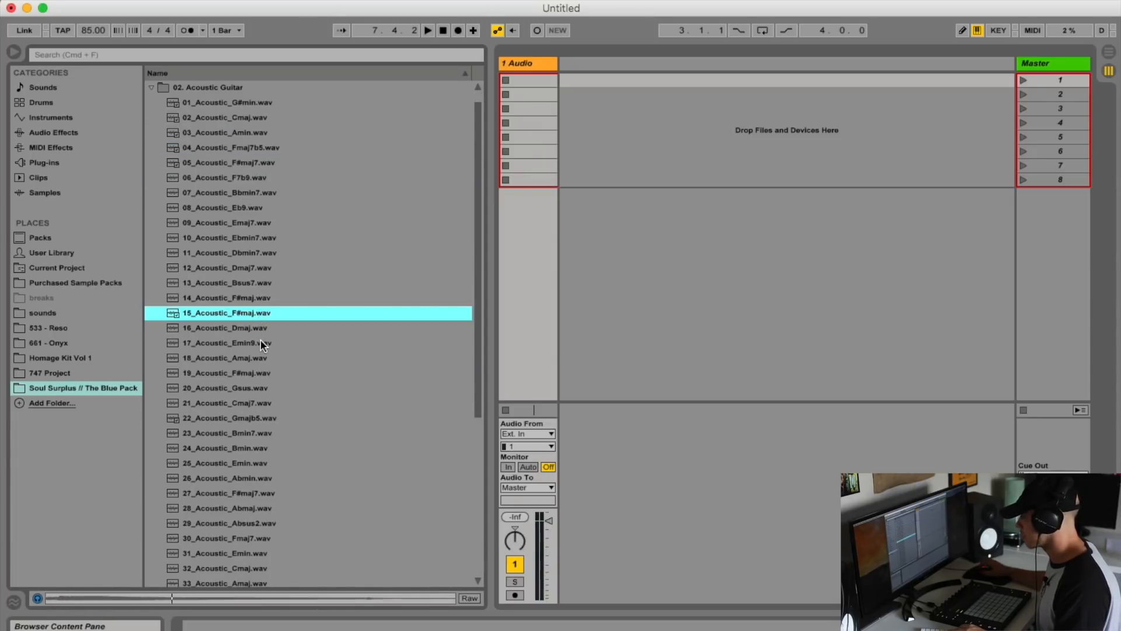
pyautogui.click(160, 88)
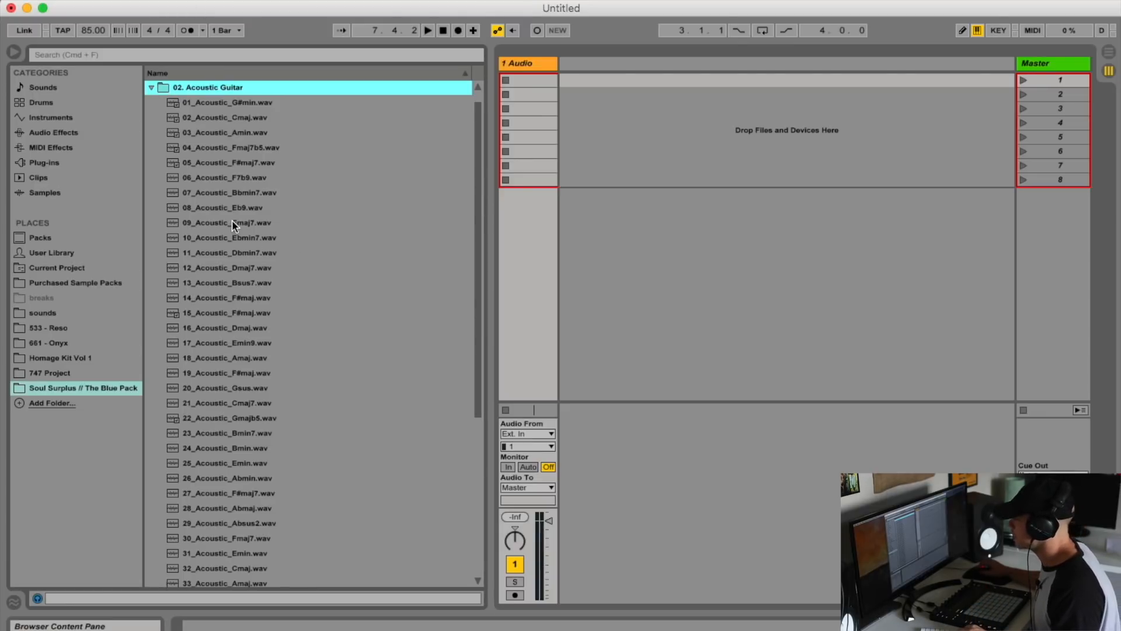
pyautogui.scroll(-6, 232, 180)
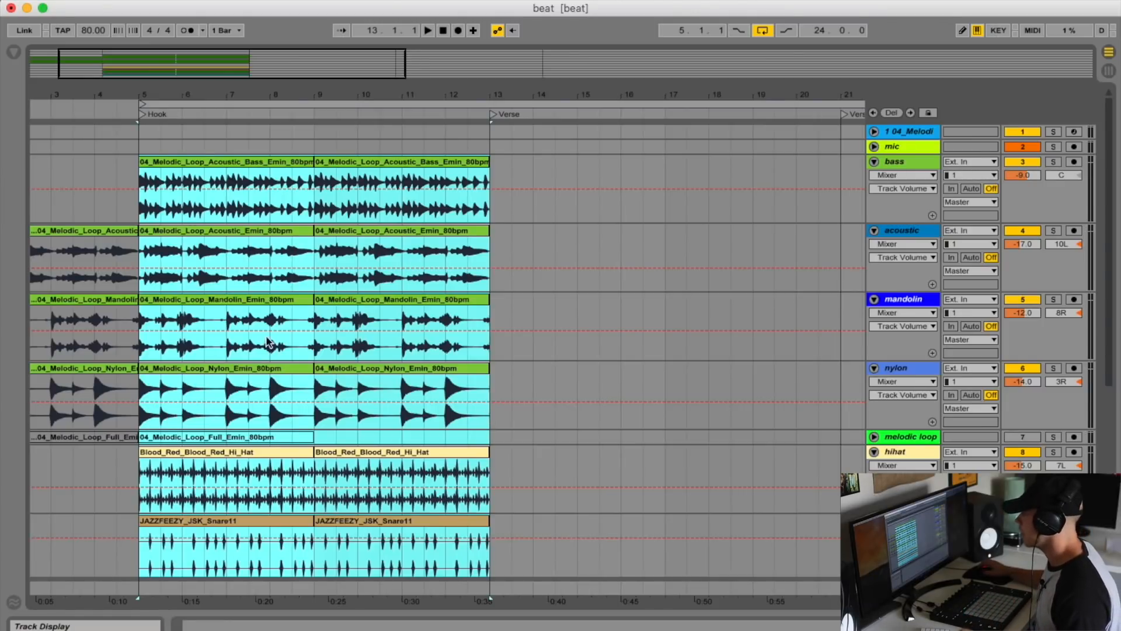
# Step: Review the Hook section's clips and the Verse, Verse Change and Hook 2 locators along the arrangement timeline
pyautogui.click(261, 163)
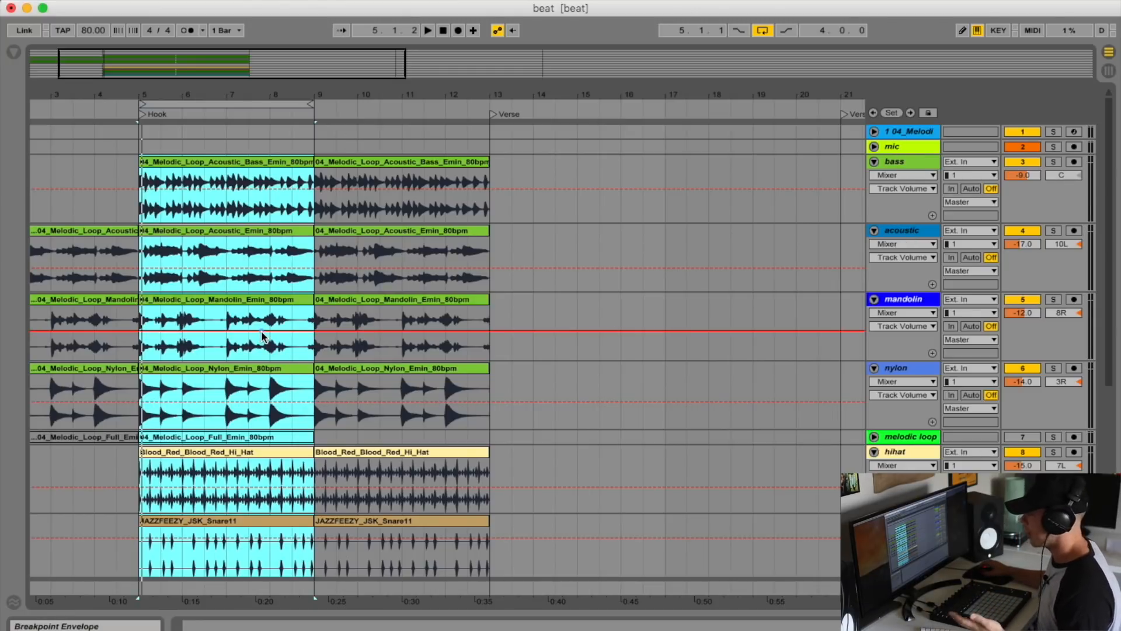
pyautogui.click(266, 437)
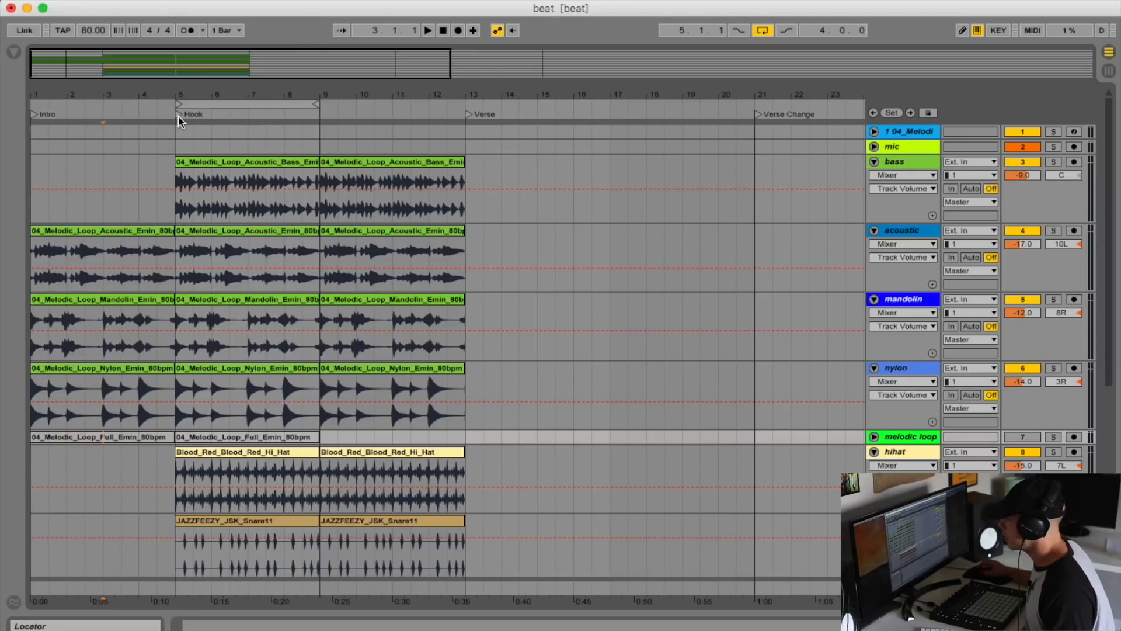
pyautogui.moveTo(498, 97); pyautogui.dragTo(498, 67)
pyautogui.moveTo(316, 95); pyautogui.dragTo(315, 91)
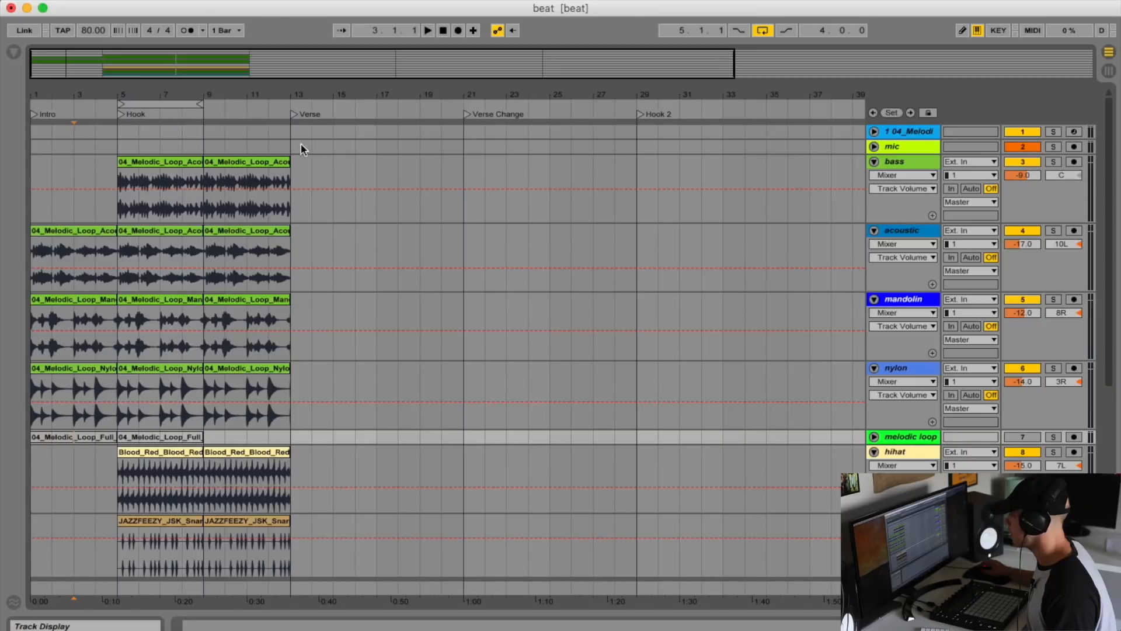
pyautogui.click(638, 146)
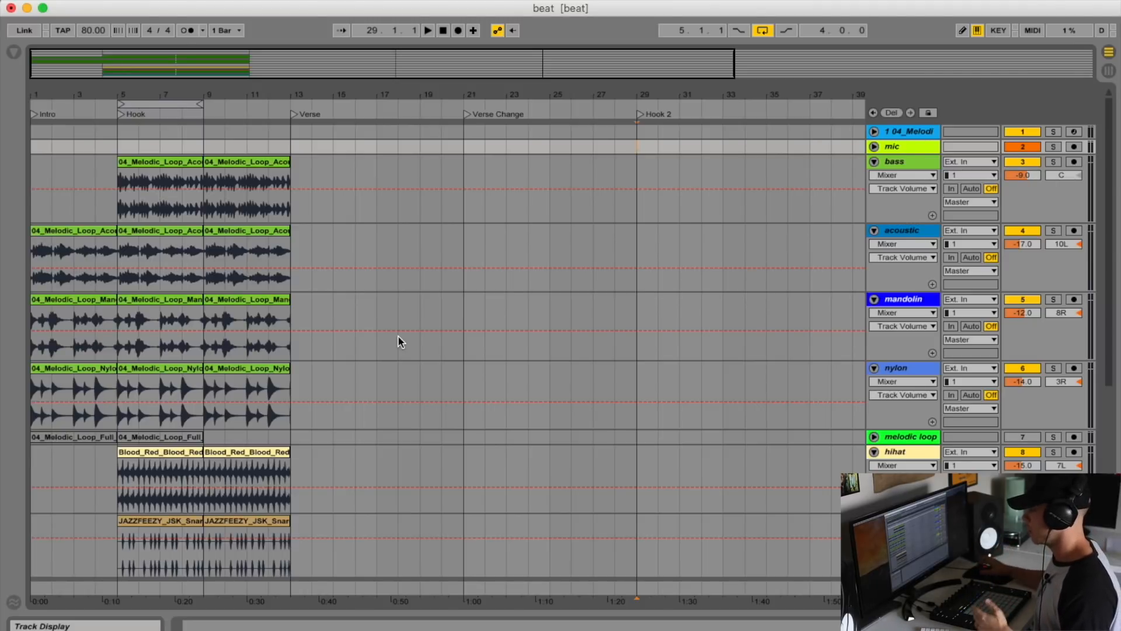
# Step: Duplicate the Hook clips from bars 5 to 13 on all tracks three times, filling the Verse, Verse Change and Hook 2 sections
pyautogui.scroll(-7, 372, 366)
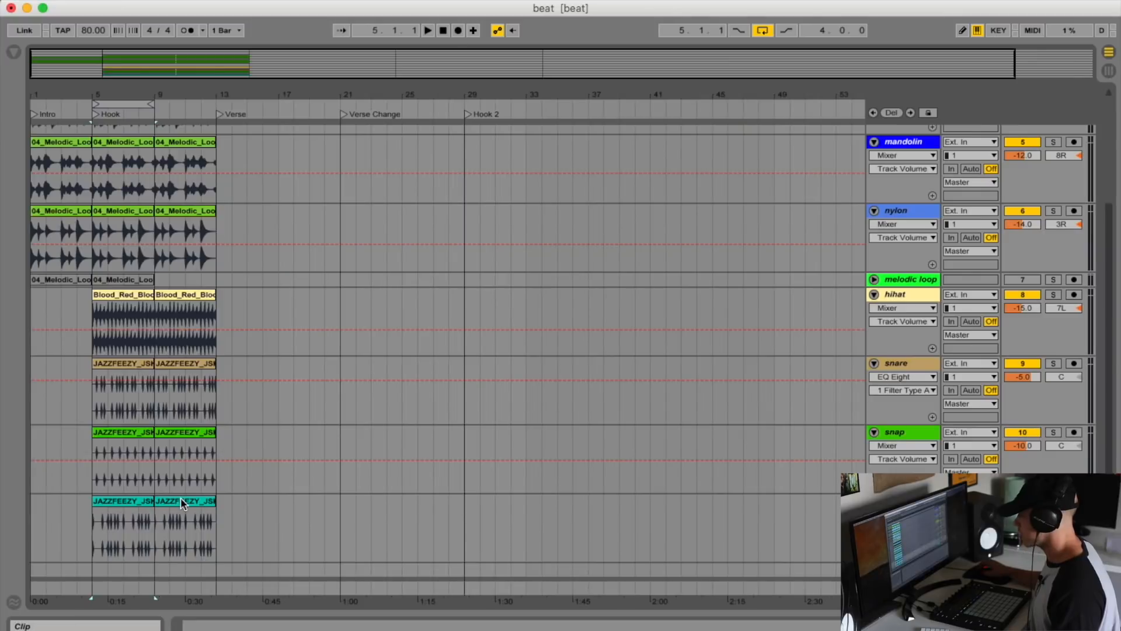
pyautogui.keyDown('shift'); pyautogui.click(181, 496); pyautogui.keyUp('shift')
pyautogui.press('super+d')
pyautogui.press('super+d')
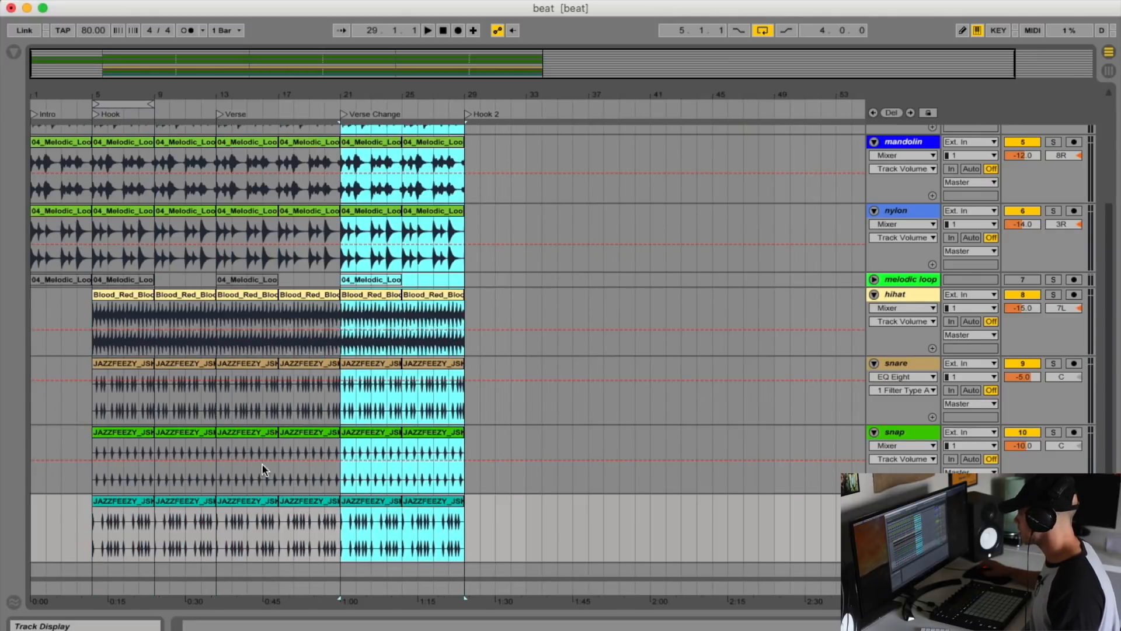
pyautogui.press('super+d')
pyautogui.scroll(5, 493, 335)
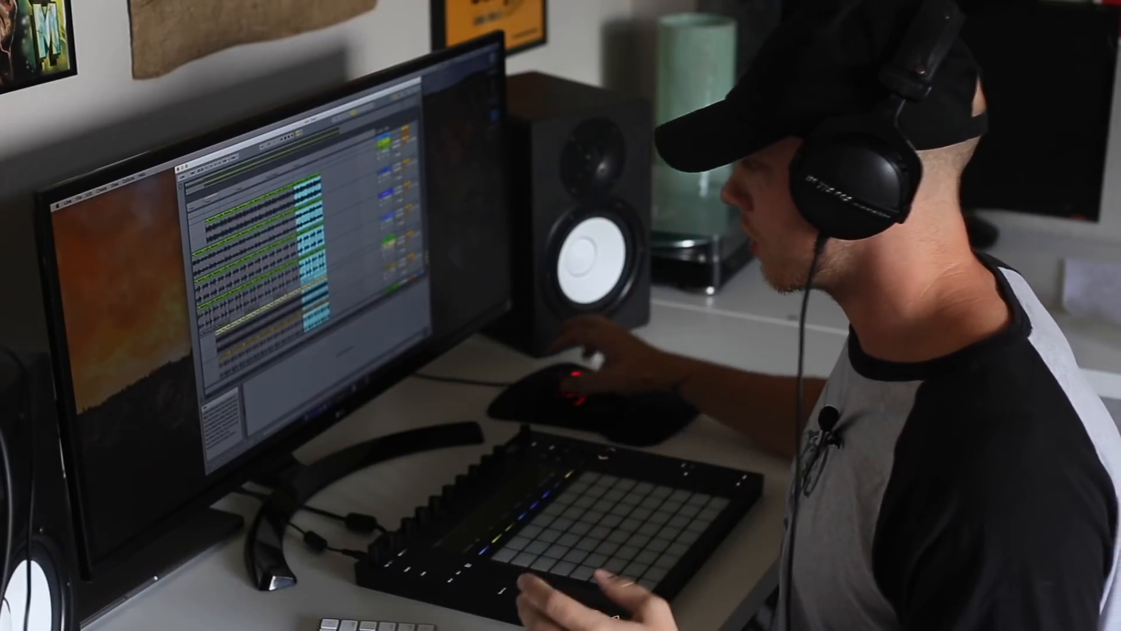
# Step: Delete the mandolin and acoustic clips between bars 13 and 17, in the first half of the Verse
pyautogui.click(349, 261)
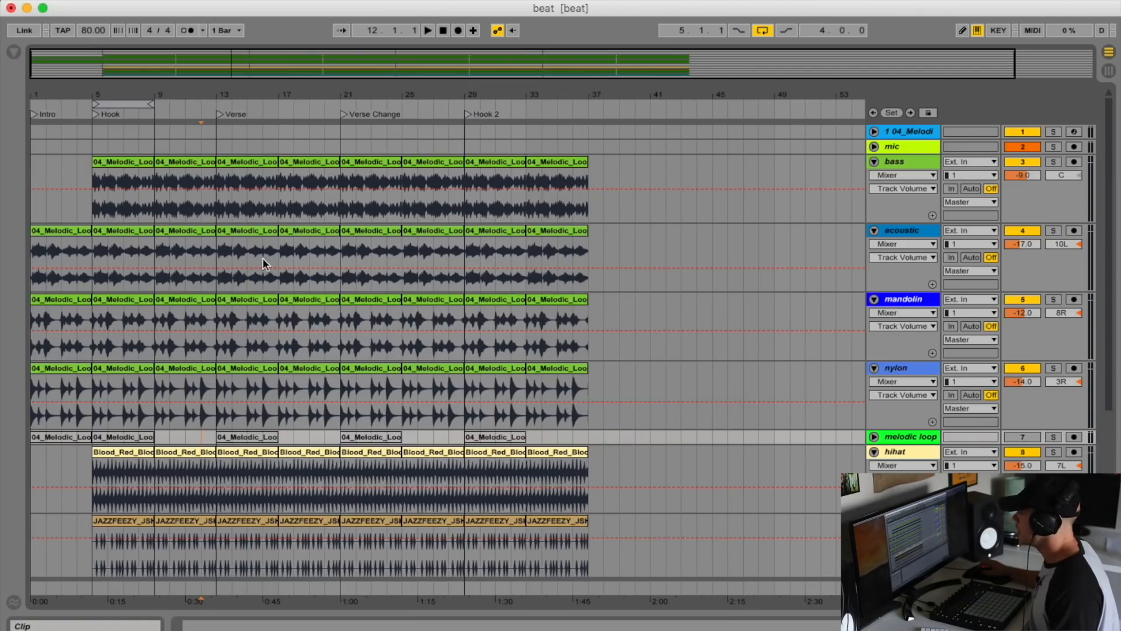
pyautogui.click(258, 372)
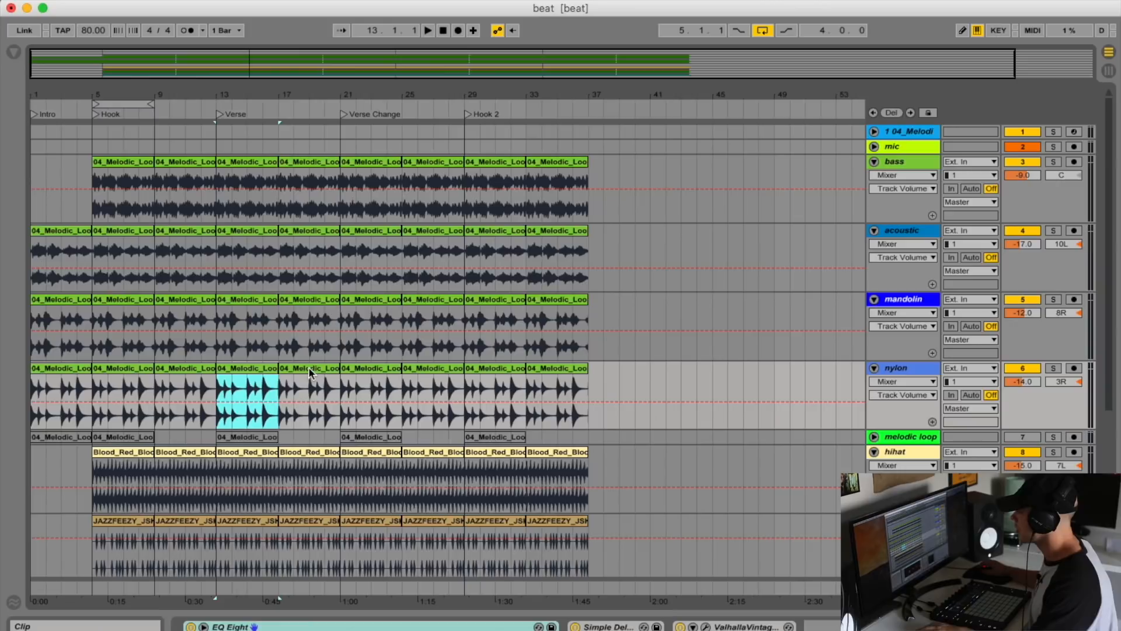
pyautogui.click(258, 299)
pyautogui.press('Delete')
pyautogui.click(257, 245)
pyautogui.press('Delete')
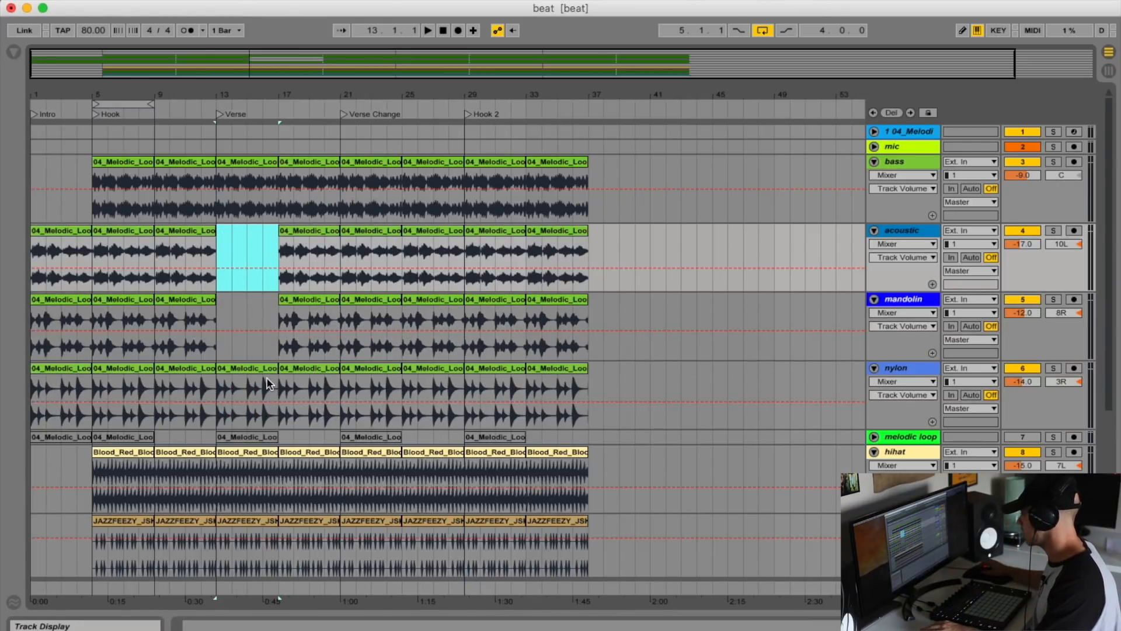
# Step: Play back the transition from the Hook into the Verse, starting at bar 12
pyautogui.scroll(-5, 267, 384)
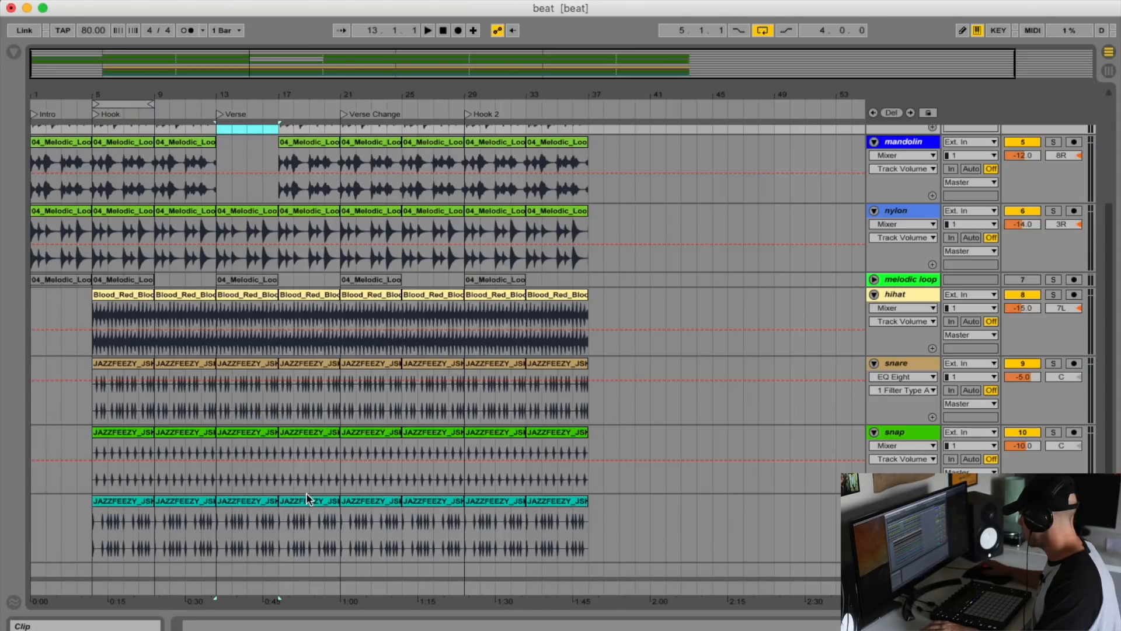
pyautogui.scroll(3, 303, 490)
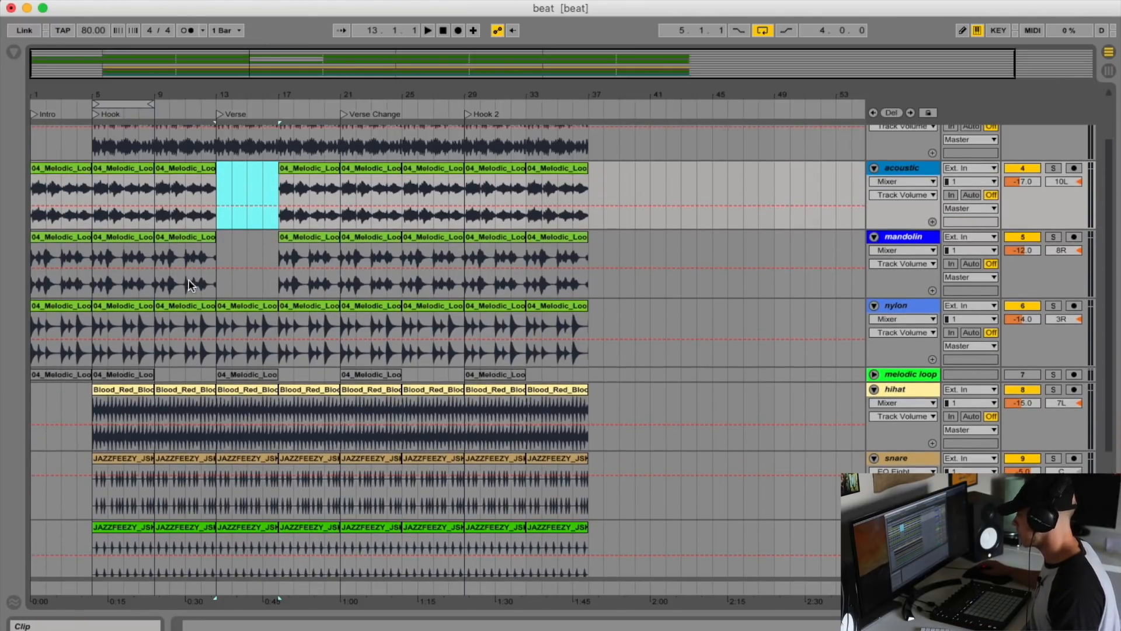
pyautogui.click(200, 276)
pyautogui.press('space')
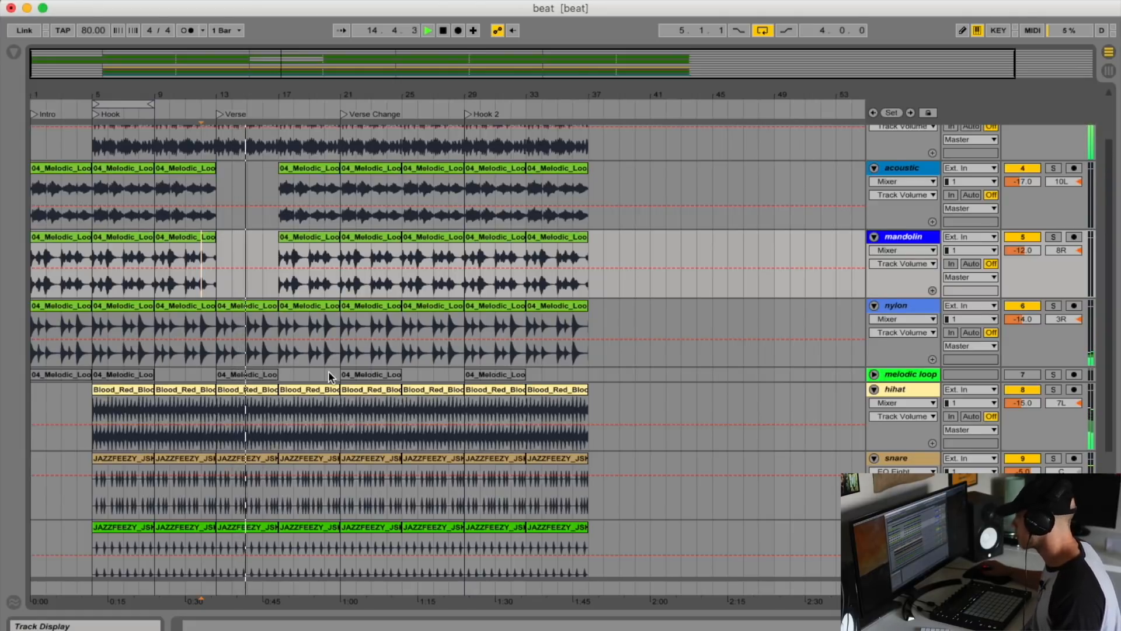
# Step: Delete the mandolin clips from bar 17 to bar 29, covering the rest of the Verse and the Verse Change
pyautogui.scroll(3, 326, 297)
pyautogui.click(326, 297)
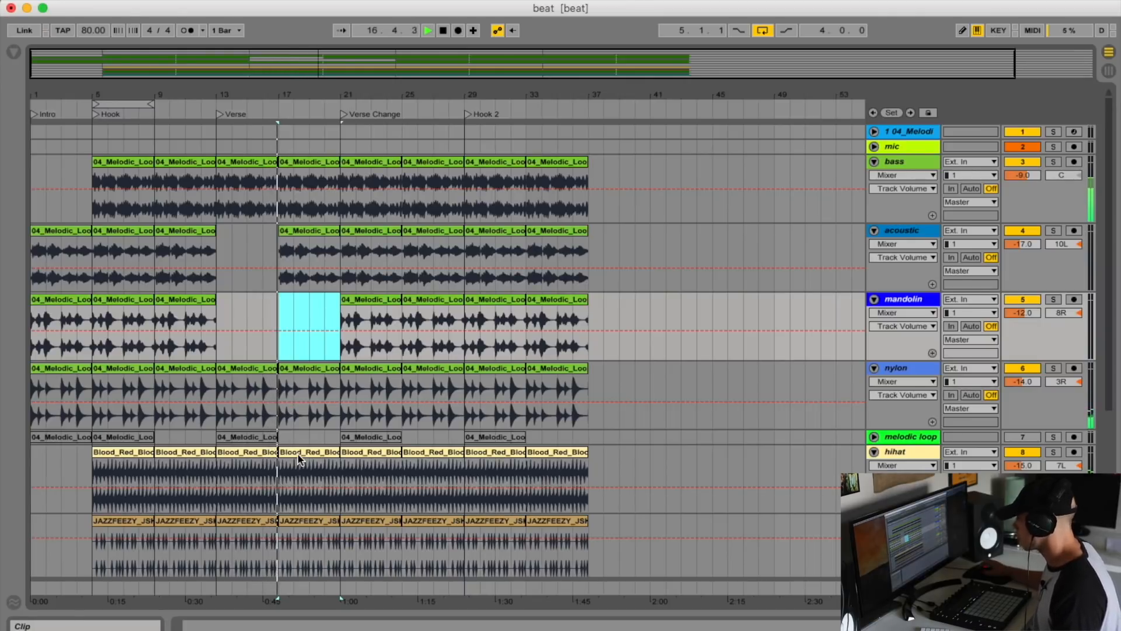
pyautogui.press('Delete')
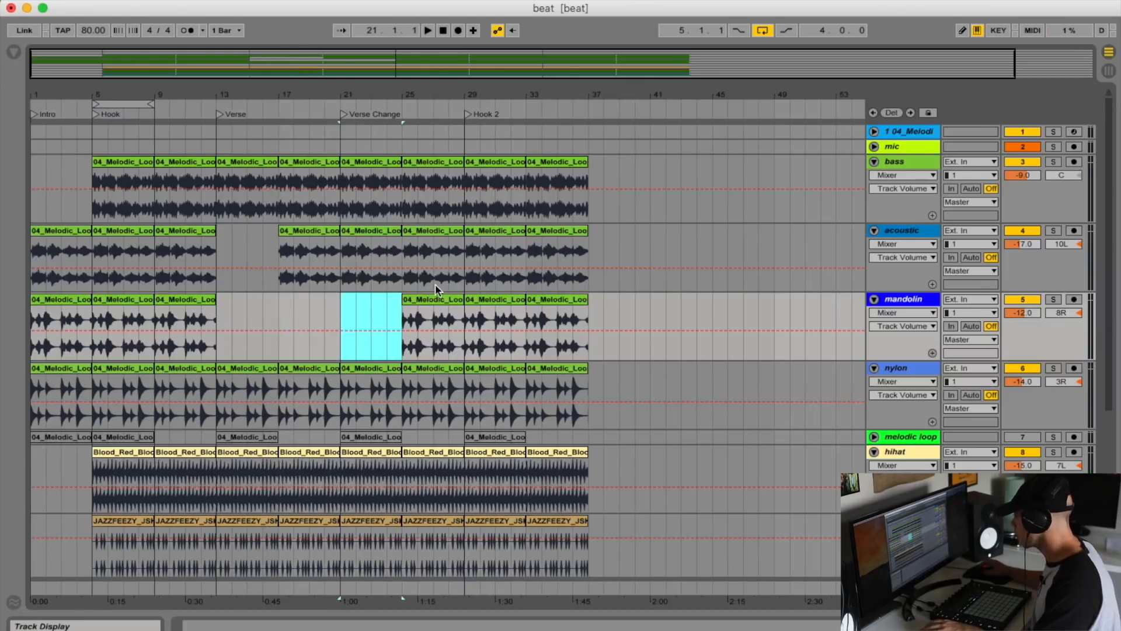
pyautogui.click(435, 297)
pyautogui.press('Delete')
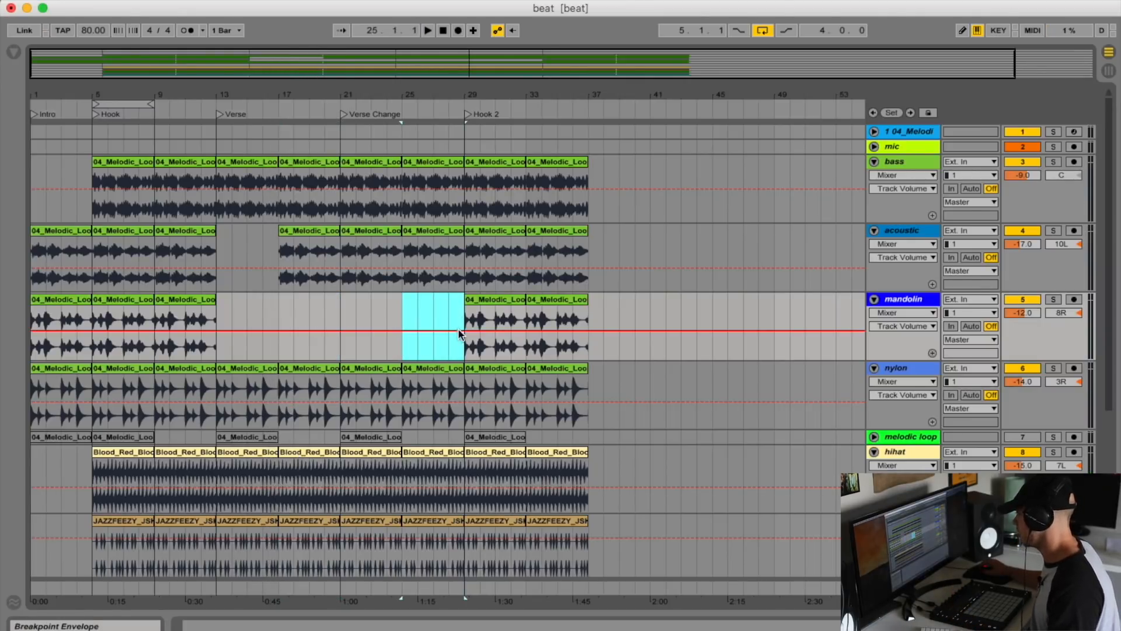
# Step: Color all the Hook clips between bars 5 and 13 pink across the tracks from bass downward
pyautogui.click(138, 163)
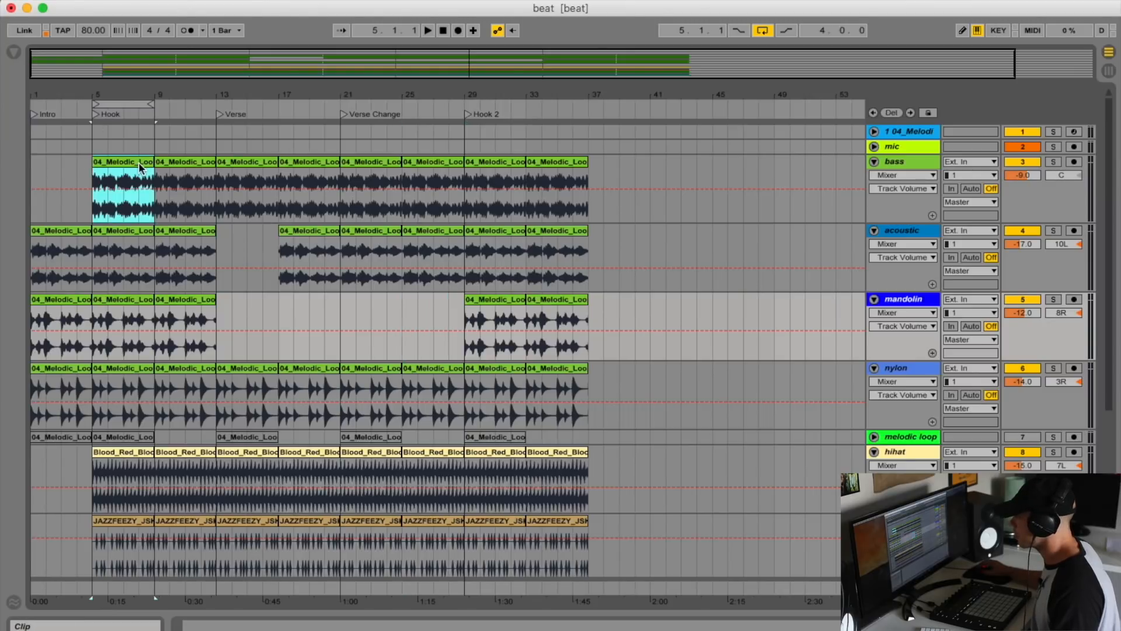
pyautogui.scroll(-5, 306, 464)
pyautogui.keyDown('shift'); pyautogui.click(213, 507); pyautogui.keyUp('shift')
pyautogui.rightClick(211, 506)
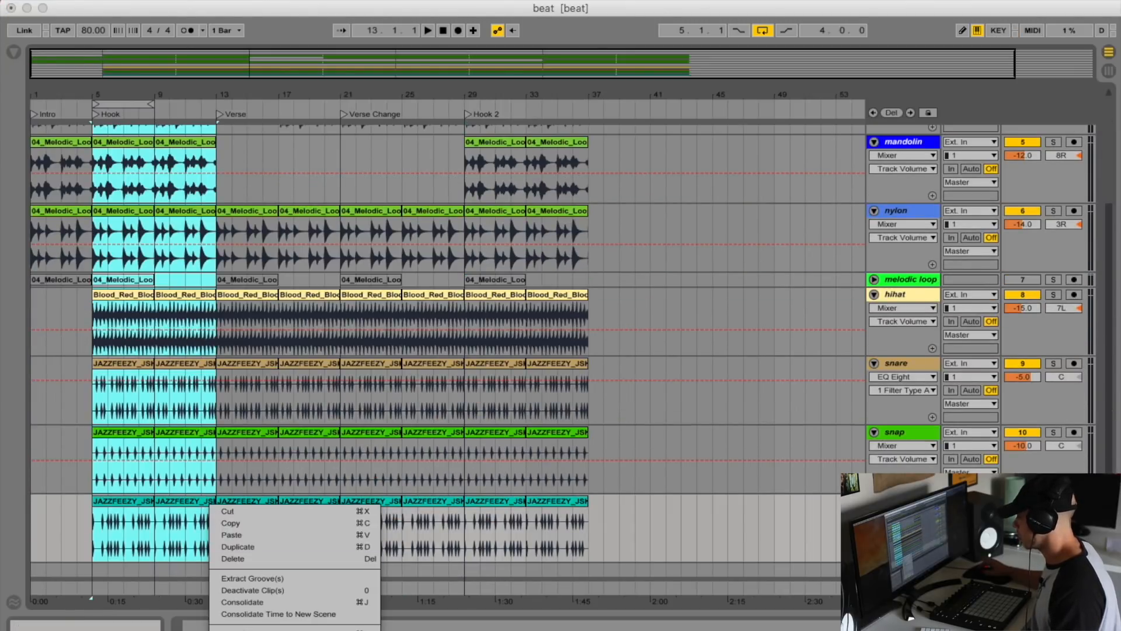
pyautogui.click(226, 630)
pyautogui.scroll(5, 293, 430)
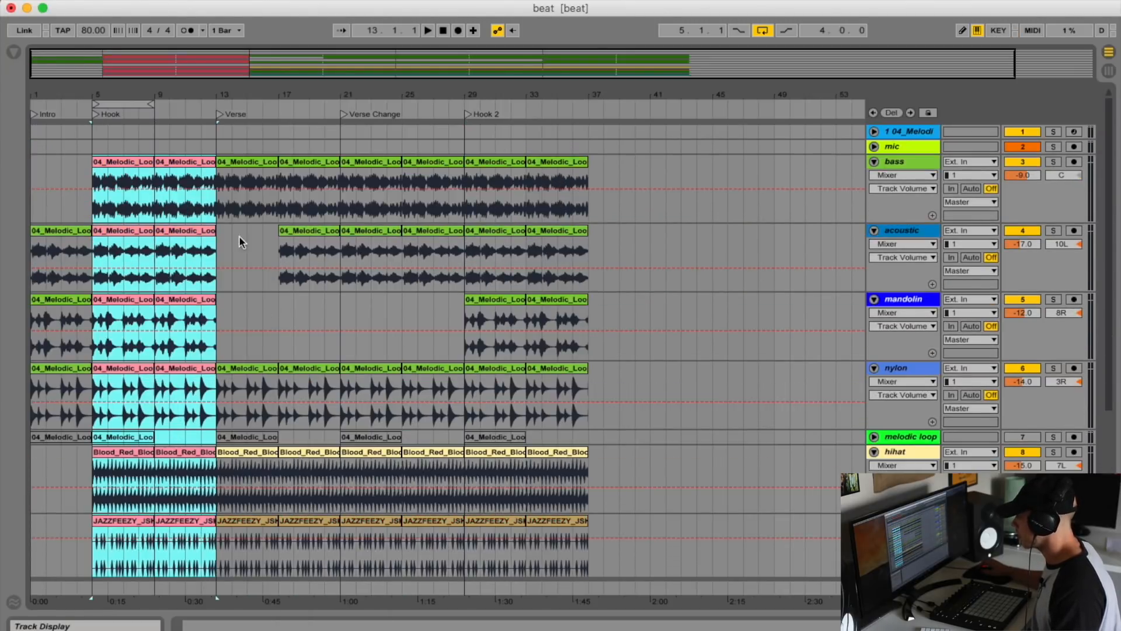
# Step: Color all the Verse and Verse Change clips between bars 13 and 29 muted green across the tracks
pyautogui.click(246, 160)
pyautogui.scroll(-5, 355, 394)
pyautogui.keyDown('shift'); pyautogui.click(433, 518); pyautogui.keyUp('shift')
pyautogui.scroll(5, 409, 327)
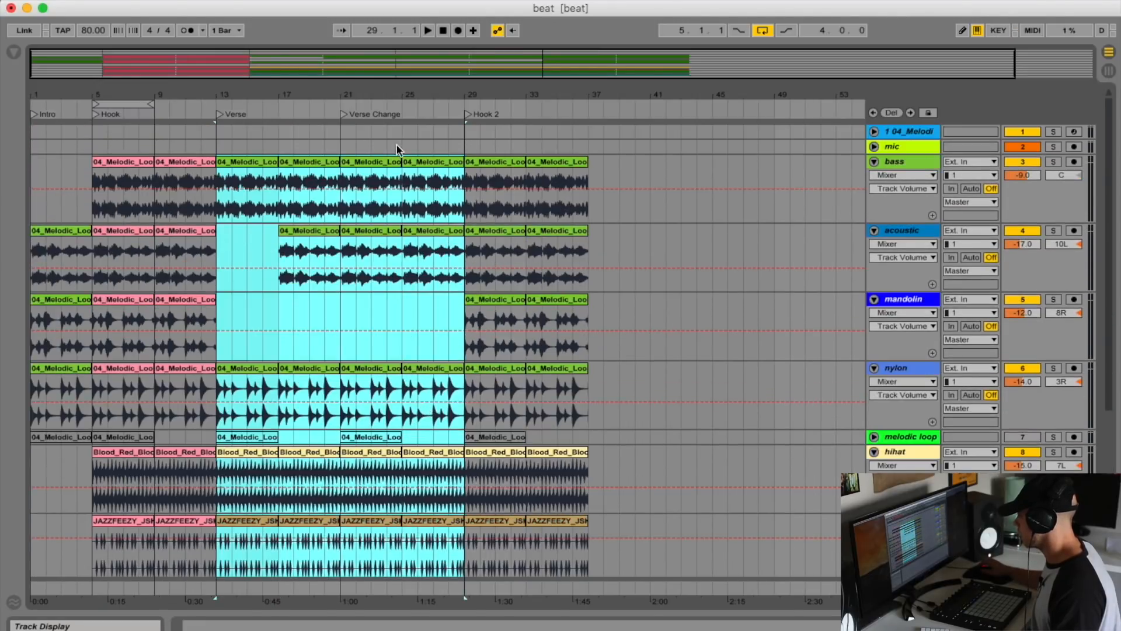
pyautogui.rightClick(388, 161)
pyautogui.click(468, 392)
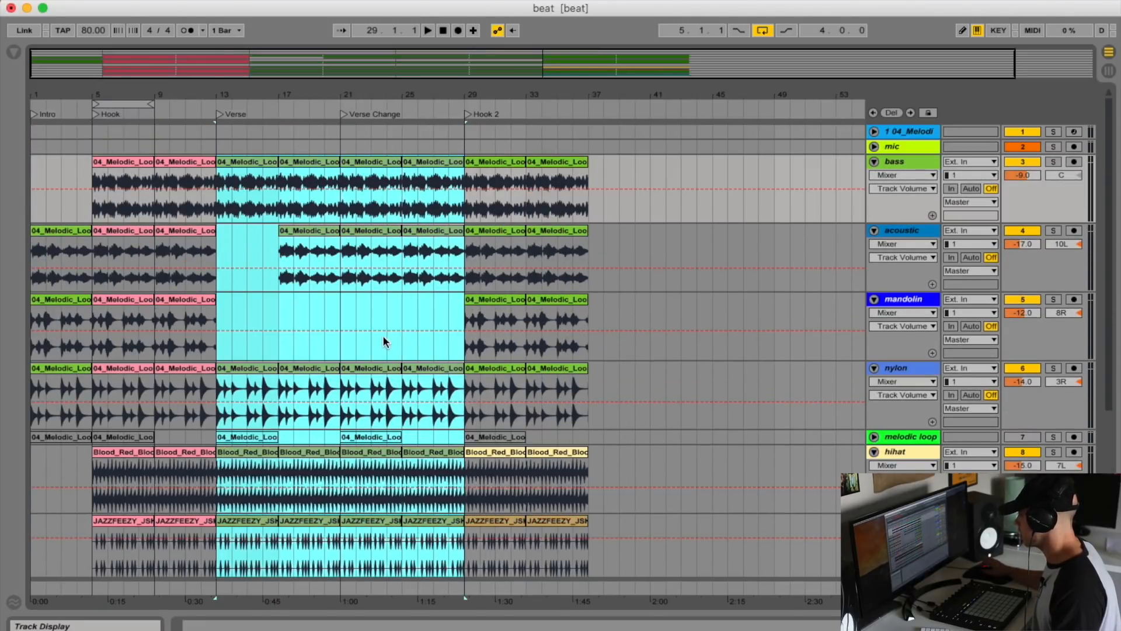
# Step: Delete the acoustic clip between bars 21 and 25, at the start of the Verse Change
pyautogui.click(383, 340)
pyautogui.click(377, 232)
pyautogui.press('Delete')
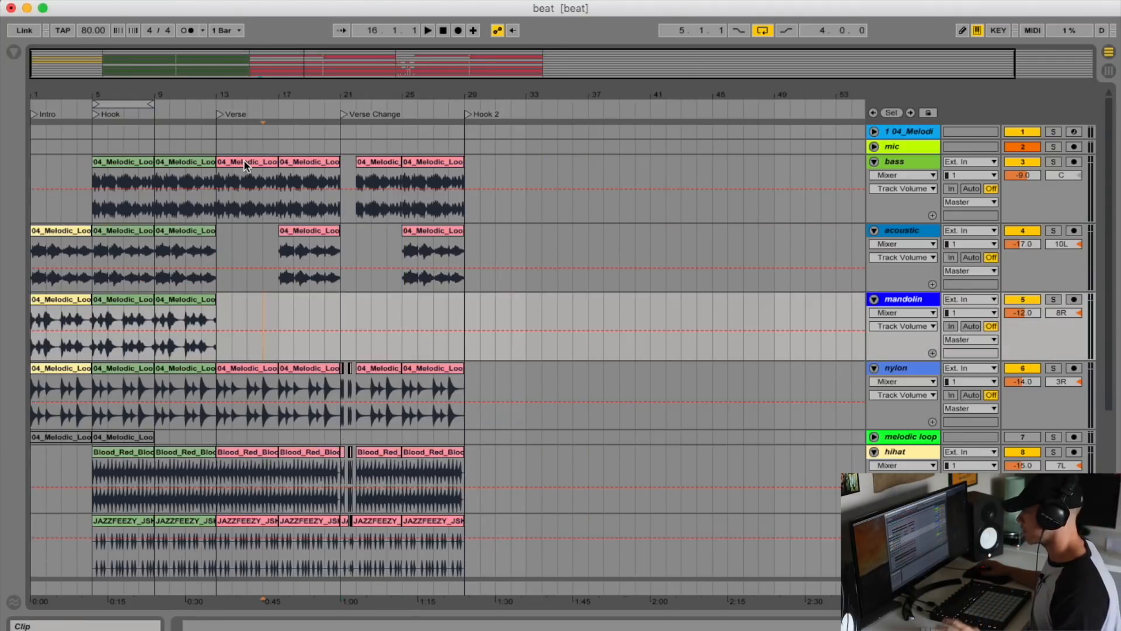
# Step: Play the arrangement from the start of the Verse at bar 13 into the Verse Change
pyautogui.click(244, 160)
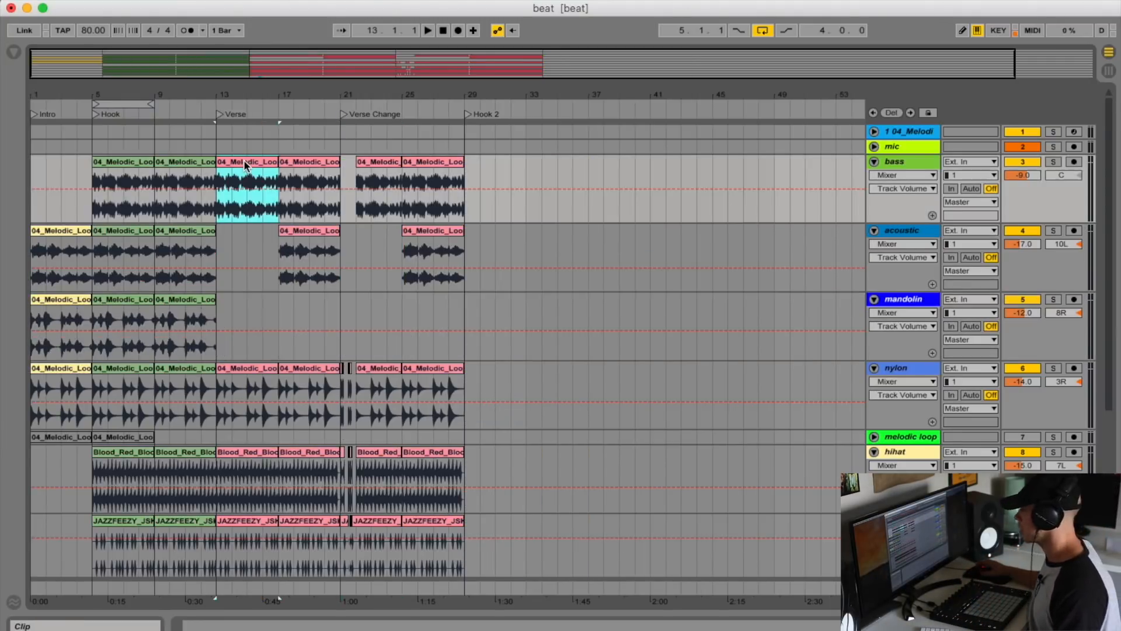
pyautogui.scroll(-4, 222, 456)
pyautogui.press('space')
pyautogui.scroll(4, 341, 433)
pyautogui.scroll(-3, 341, 434)
pyautogui.scroll(2, 341, 434)
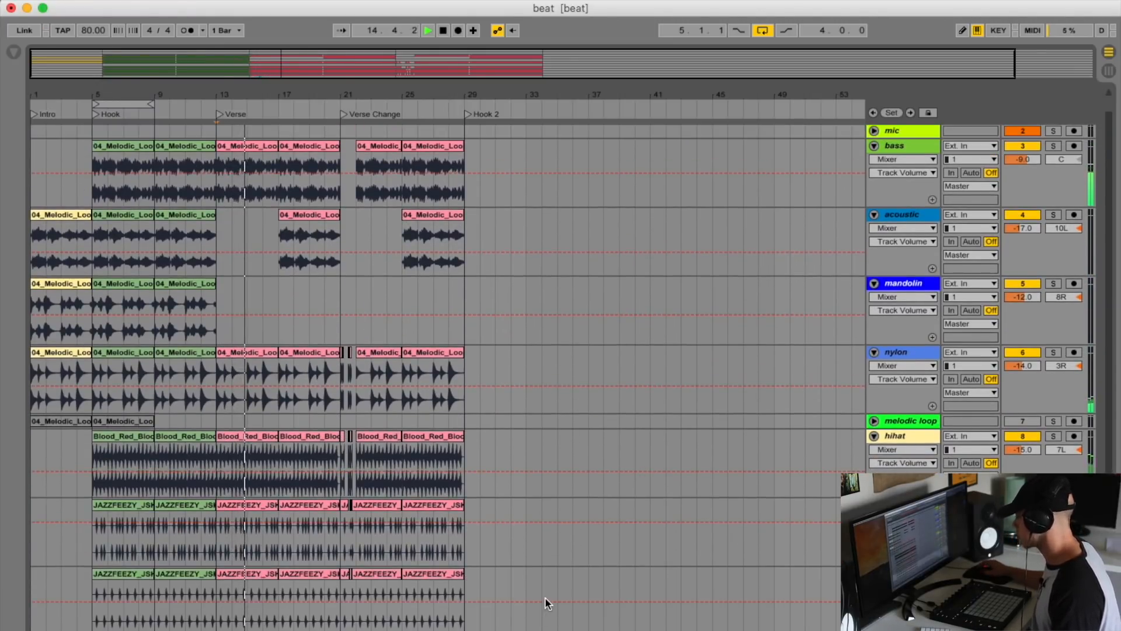
pyautogui.scroll(1, 545, 597)
pyautogui.scroll(-1, 541, 586)
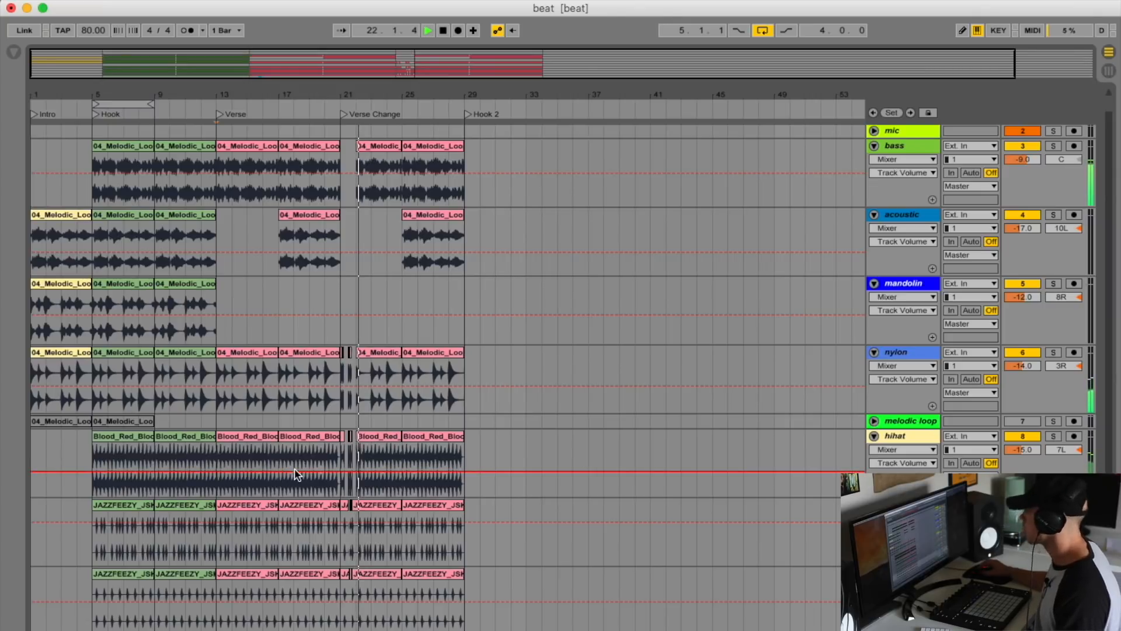
# Step: Stop playback and examine the chopped nylon, hi-hat, snare and snap clips around bar 21 at the Verse Change
pyautogui.click(340, 332)
pyautogui.press('space')
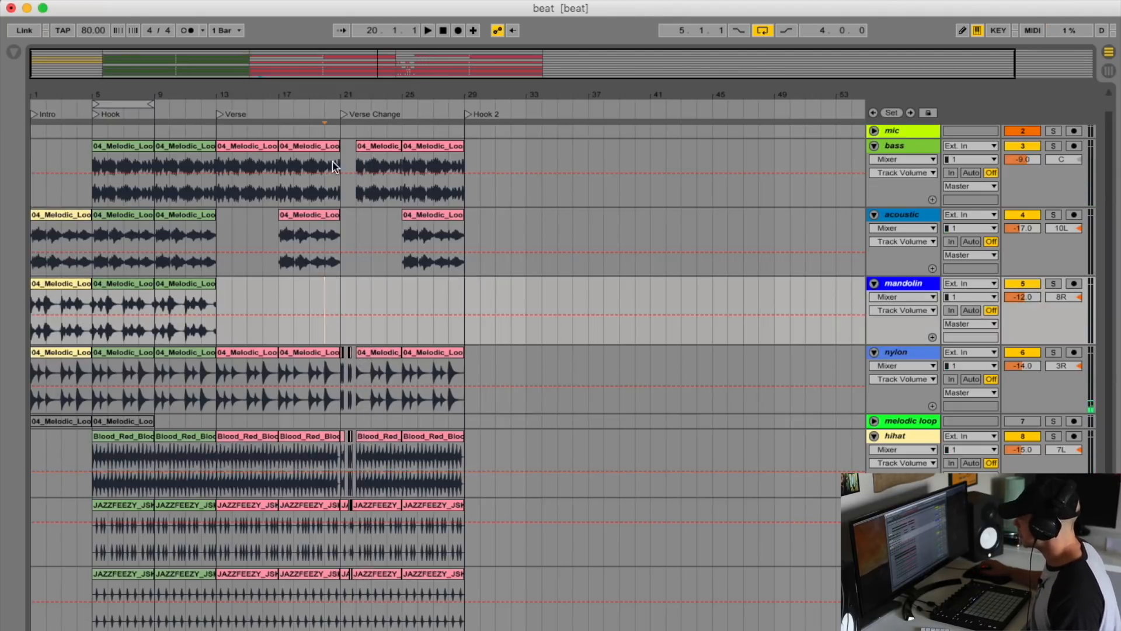
pyautogui.moveTo(345, 88); pyautogui.dragTo(344, 152)
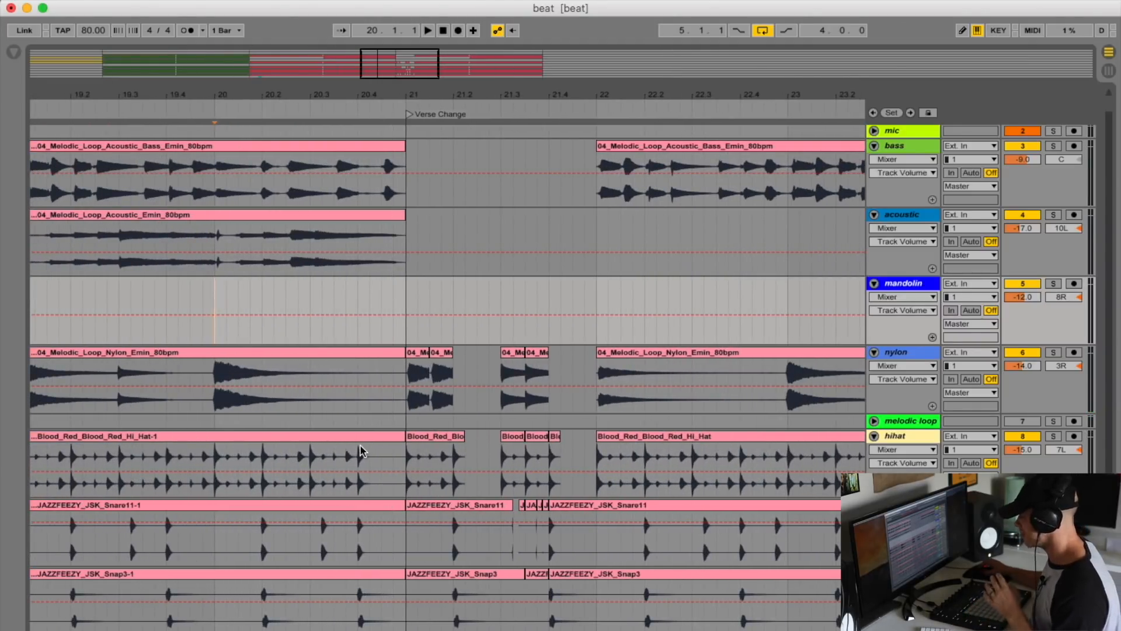
# Step: Play the transition into the Verse Change from bar 20.3, and again from its start at bar 21
pyautogui.click(310, 484)
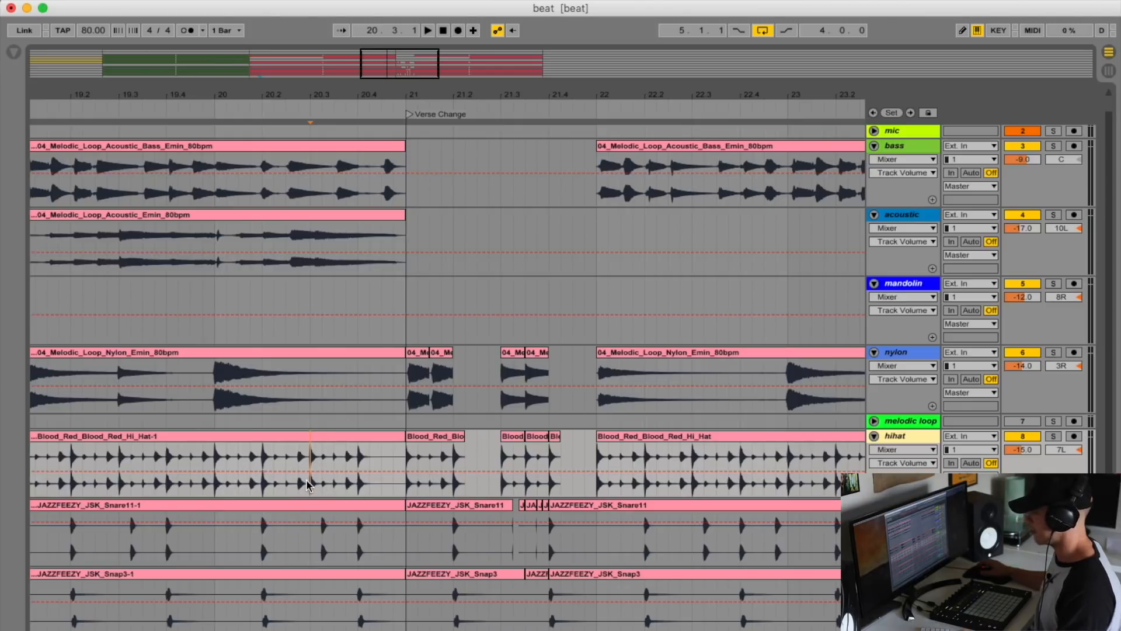
pyautogui.press('space')
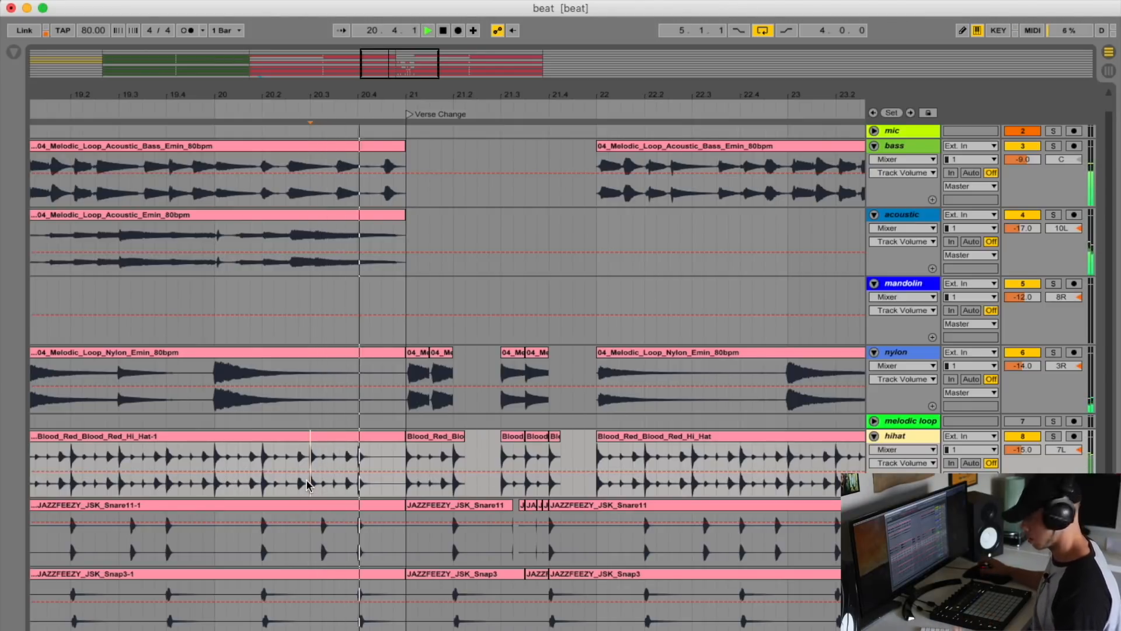
pyautogui.press('space')
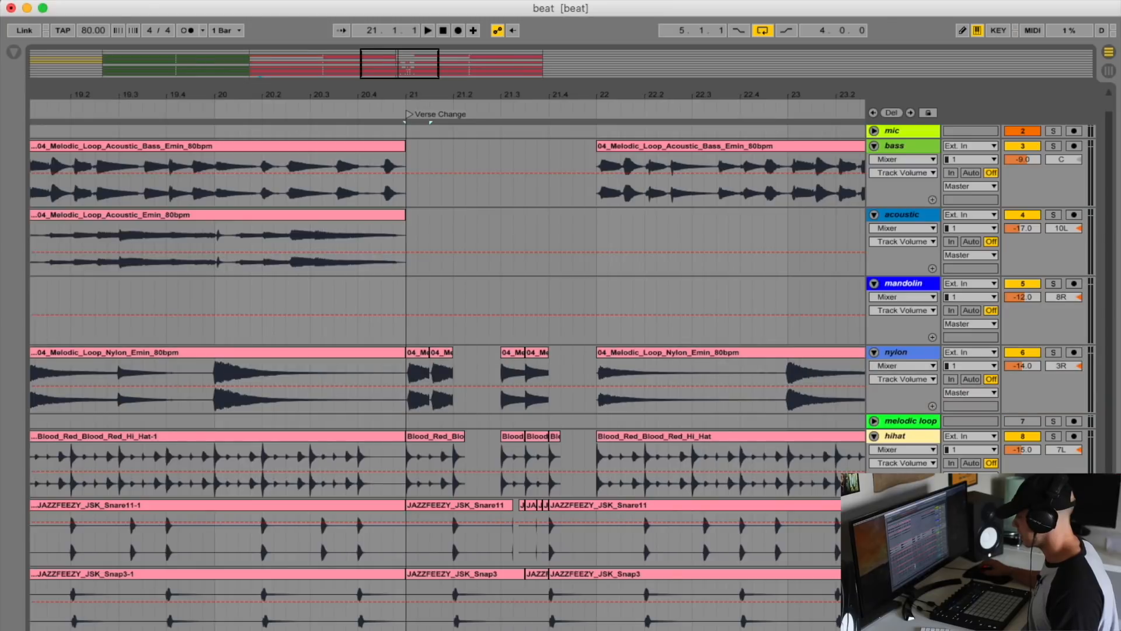
pyautogui.click(411, 402)
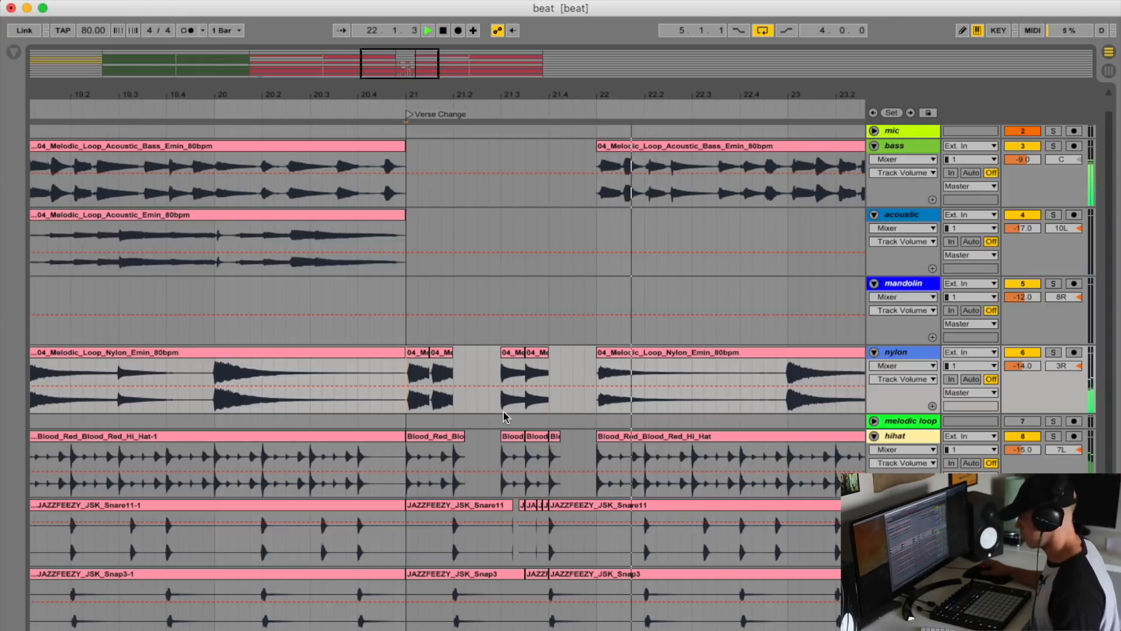
pyautogui.press('space')
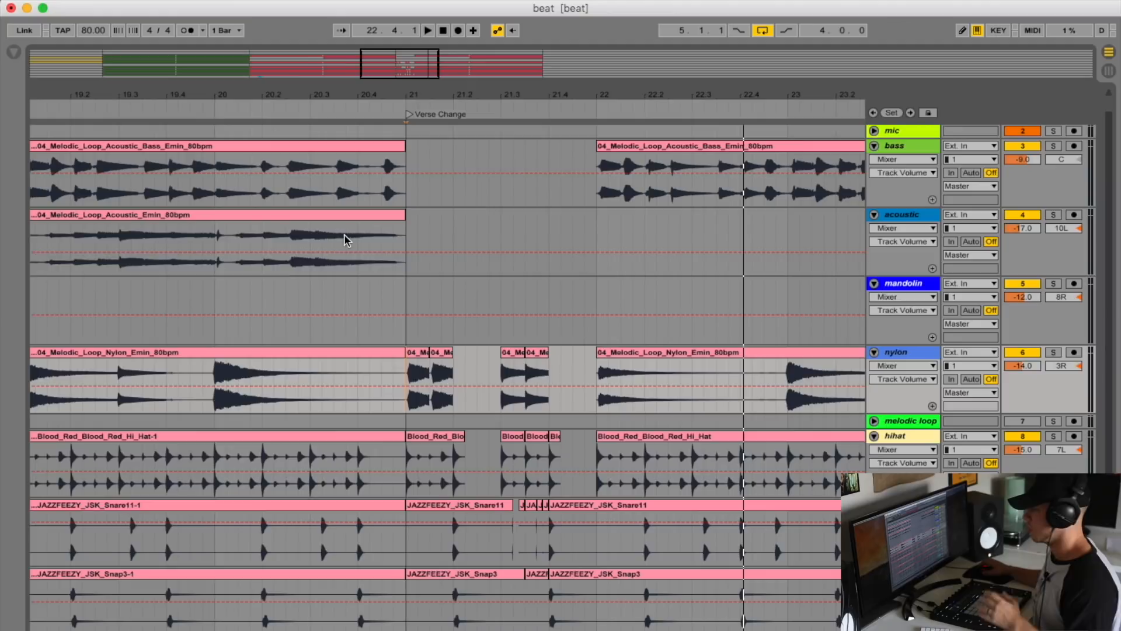
# Step: Display the Soul Surplus // The Blue Pack melodic loop folders in the browser beside the whole arrangement
pyautogui.moveTo(289, 99); pyautogui.dragTo(292, 62)
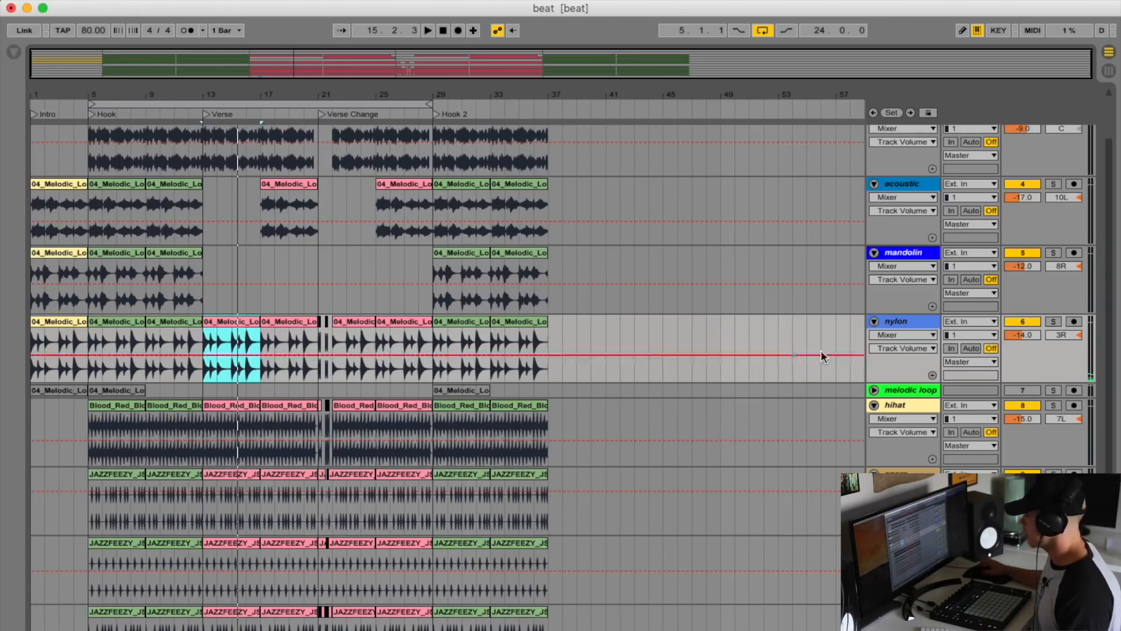
pyautogui.click(874, 405)
pyautogui.click(875, 467)
pyautogui.click(874, 483)
pyautogui.click(874, 497)
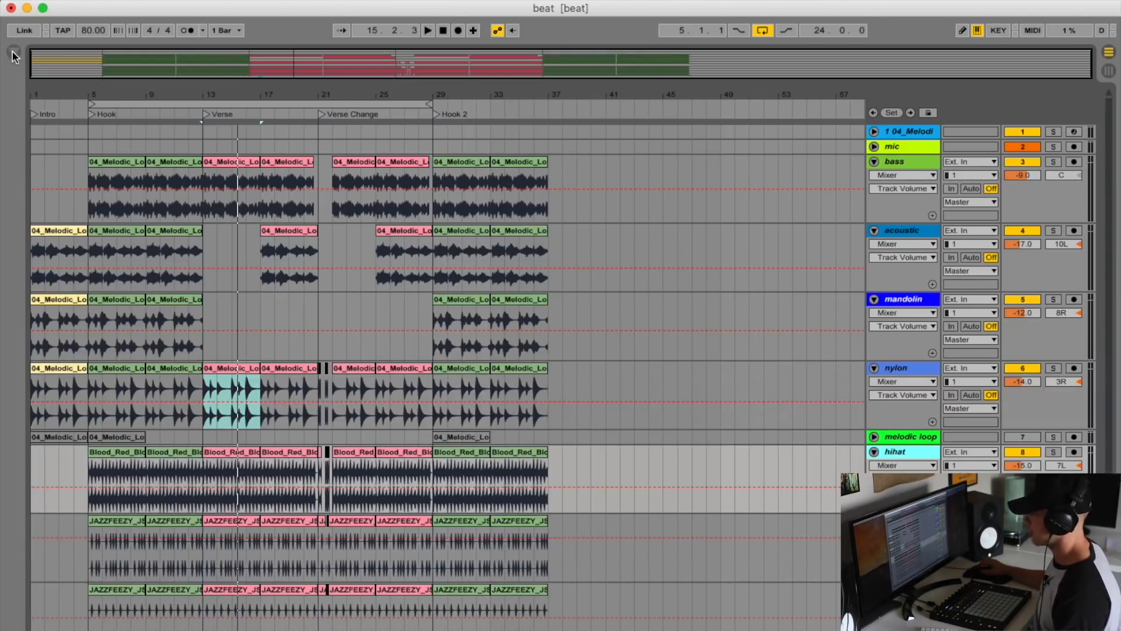
pyautogui.click(13, 53)
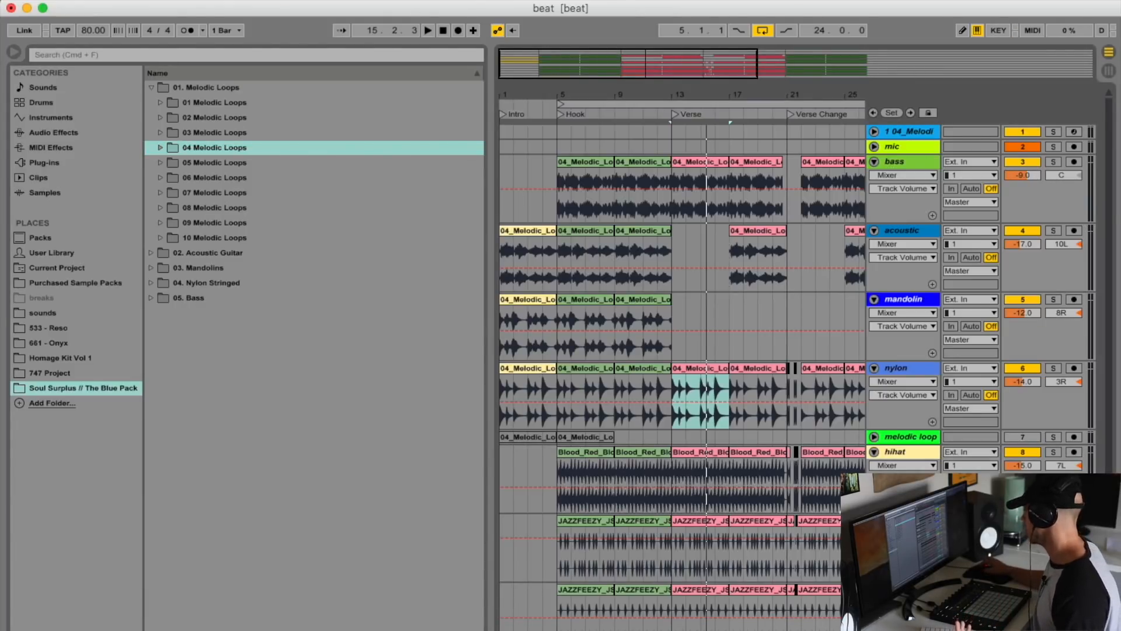
pyautogui.moveTo(706, 89); pyautogui.dragTo(619, 59)
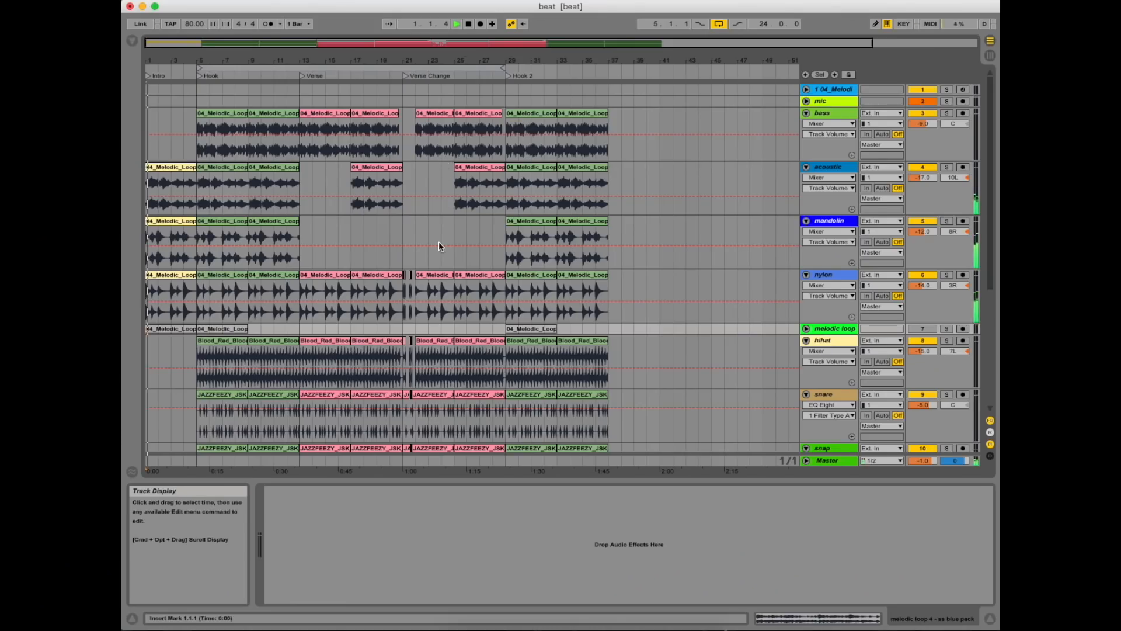
# Step: Fit the arrangement up to bar 37 and hide the device and info views to show more tracks
pyautogui.scroll(-3, 440, 242)
pyautogui.scroll(-5, 439, 245)
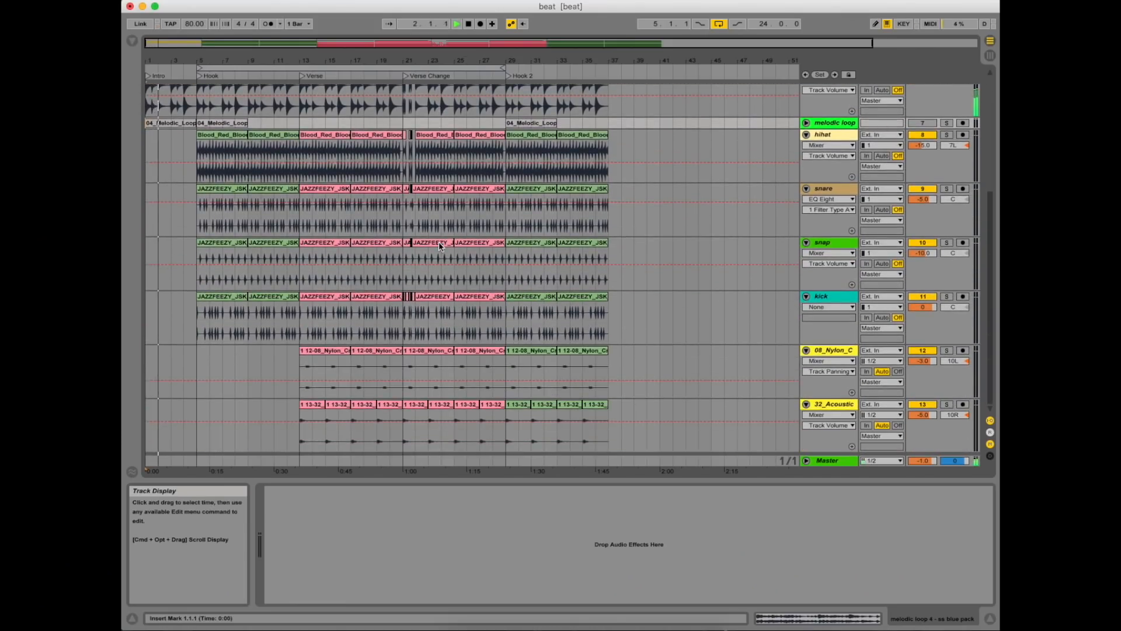
pyautogui.scroll(5, 439, 245)
pyautogui.moveTo(363, 71); pyautogui.dragTo(587, 227)
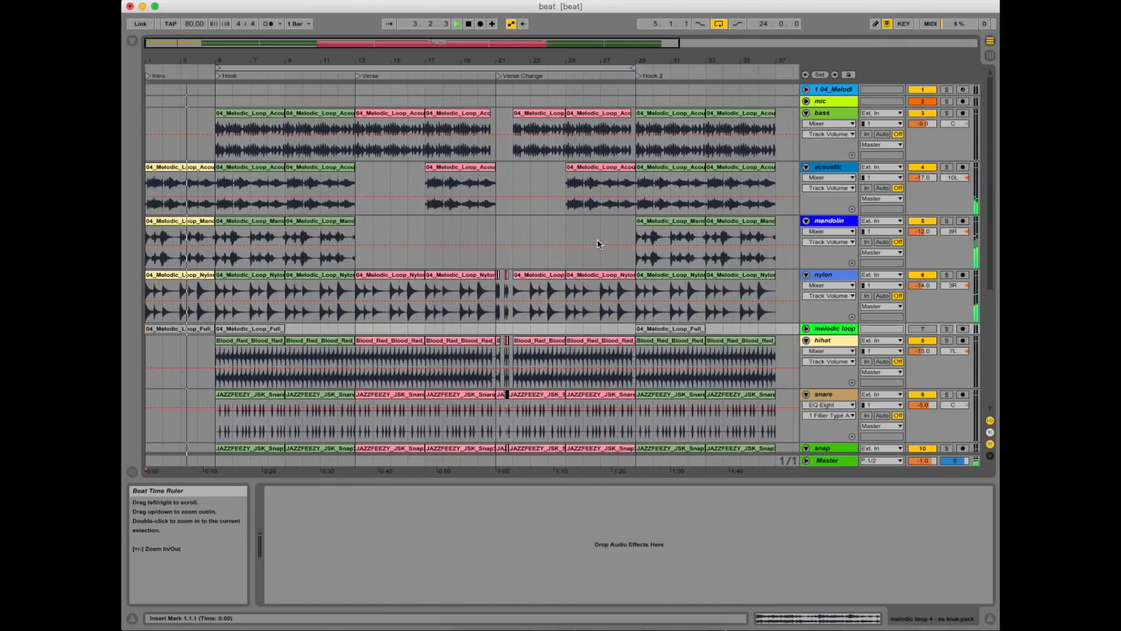
pyautogui.scroll(-2, 593, 237)
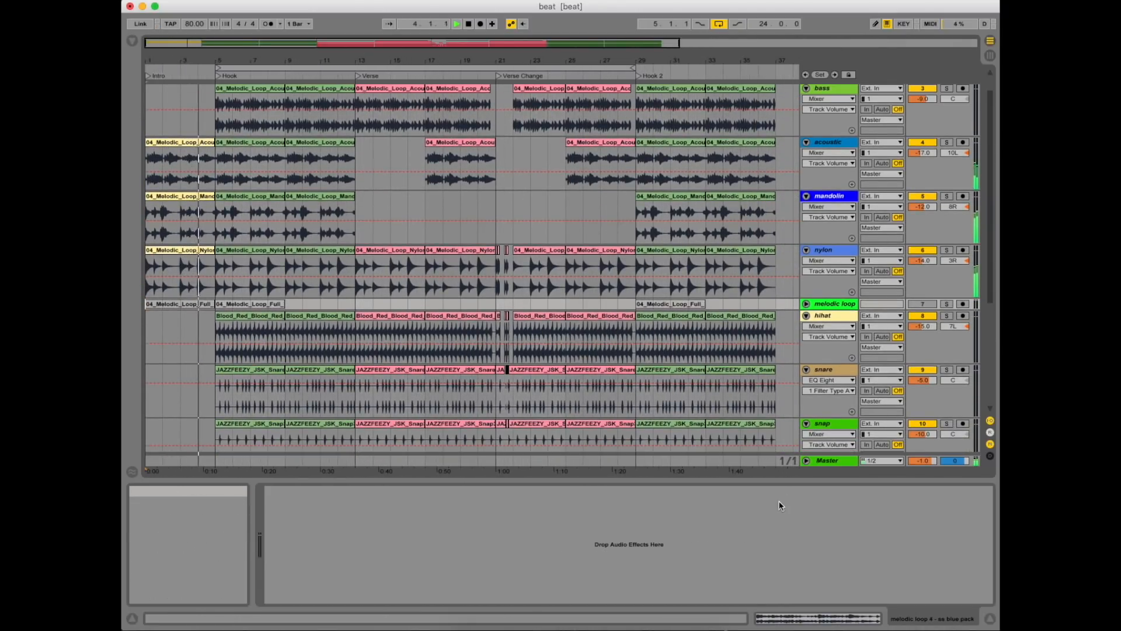
pyautogui.moveTo(766, 482); pyautogui.dragTo(764, 543)
pyautogui.scroll(2, 754, 434)
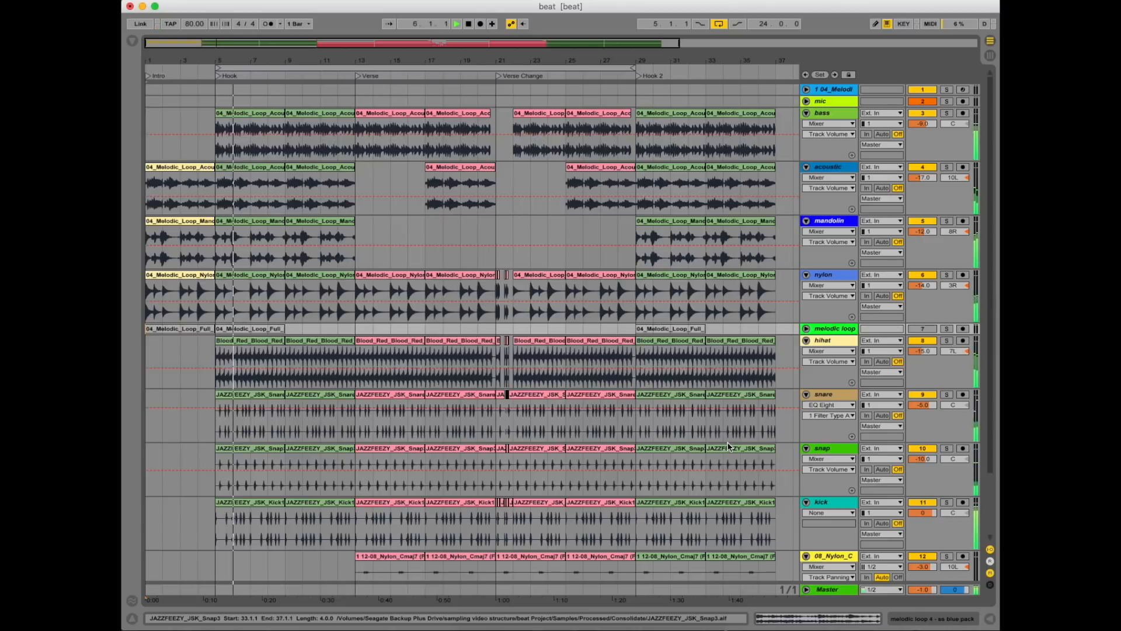
# Step: Delete the unused melodic loop, 1 04_Melodi and mic tracks
pyautogui.click(820, 329)
pyautogui.press('Delete')
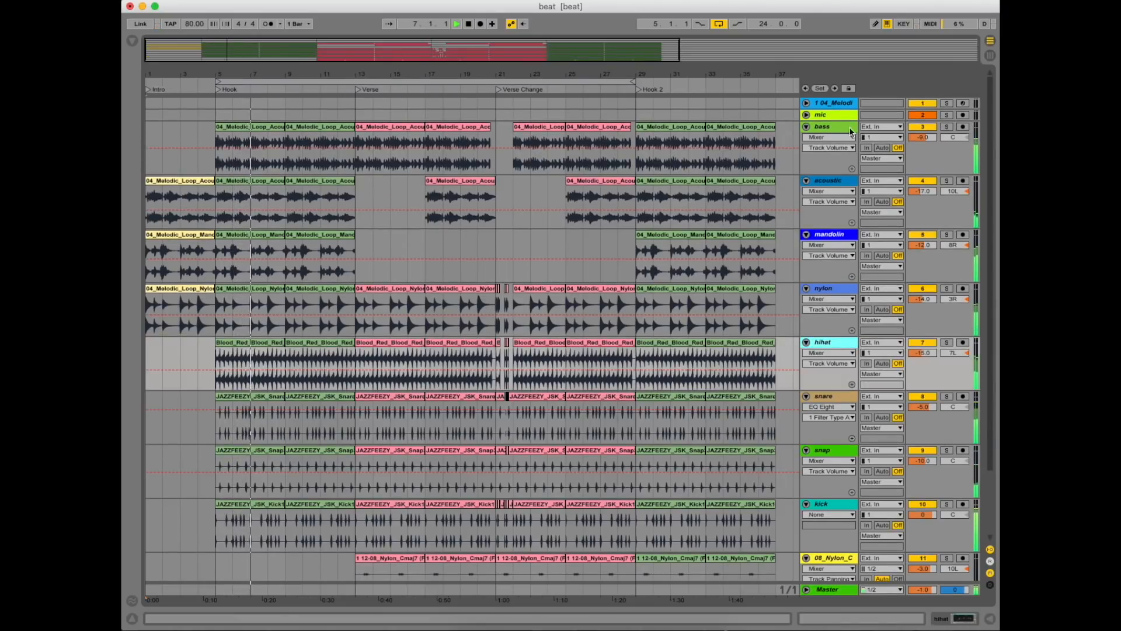
pyautogui.click(836, 104)
pyautogui.press('Delete')
pyautogui.press('Delete')
# Step: Copy the 32_Acoustic clips from the Verse, bars 13 to 21, into the Hook starting at bar 5
pyautogui.scroll(-1, 569, 362)
pyautogui.scroll(-1, 568, 365)
pyautogui.scroll(1, 569, 365)
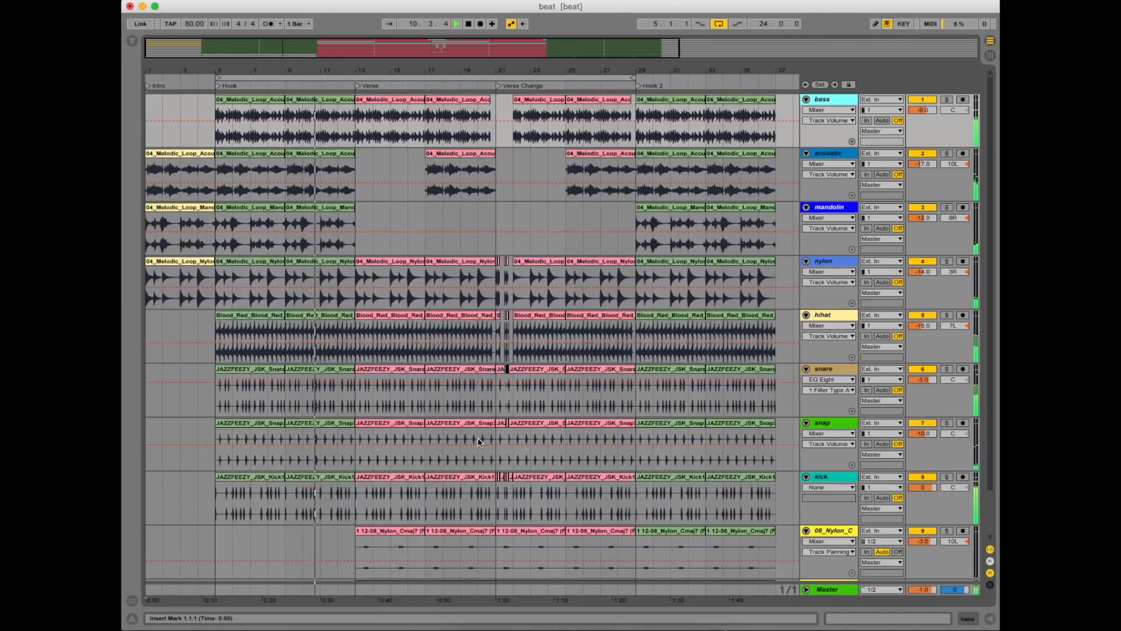
pyautogui.scroll(-1, 528, 500)
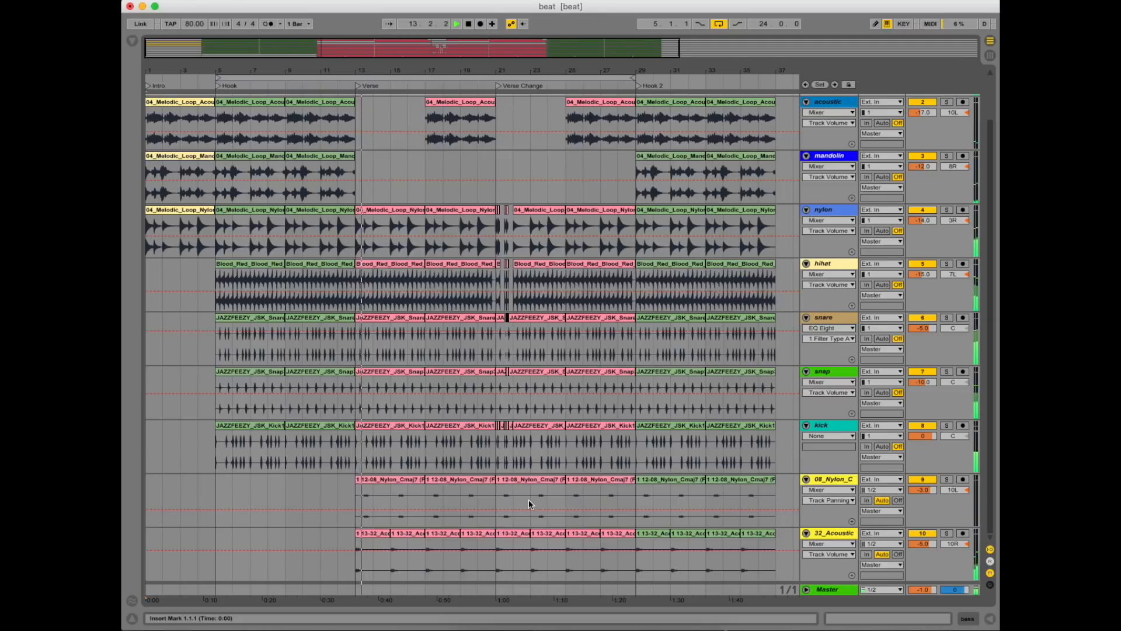
pyautogui.click(374, 536)
pyautogui.keyDown('shift'); pyautogui.click(471, 539); pyautogui.keyUp('shift')
pyautogui.press('super+c')
pyautogui.click(213, 537)
pyautogui.press('super+v')
# Step: Copy the two 08_Nylon_C clips from the Verse, bars 13 to 21, into the Hook starting at bar 5
pyautogui.click(385, 479)
pyautogui.keyDown('shift'); pyautogui.click(466, 482); pyautogui.keyUp('shift')
pyautogui.press('super+c')
pyautogui.click(215, 481)
pyautogui.press('super+v')
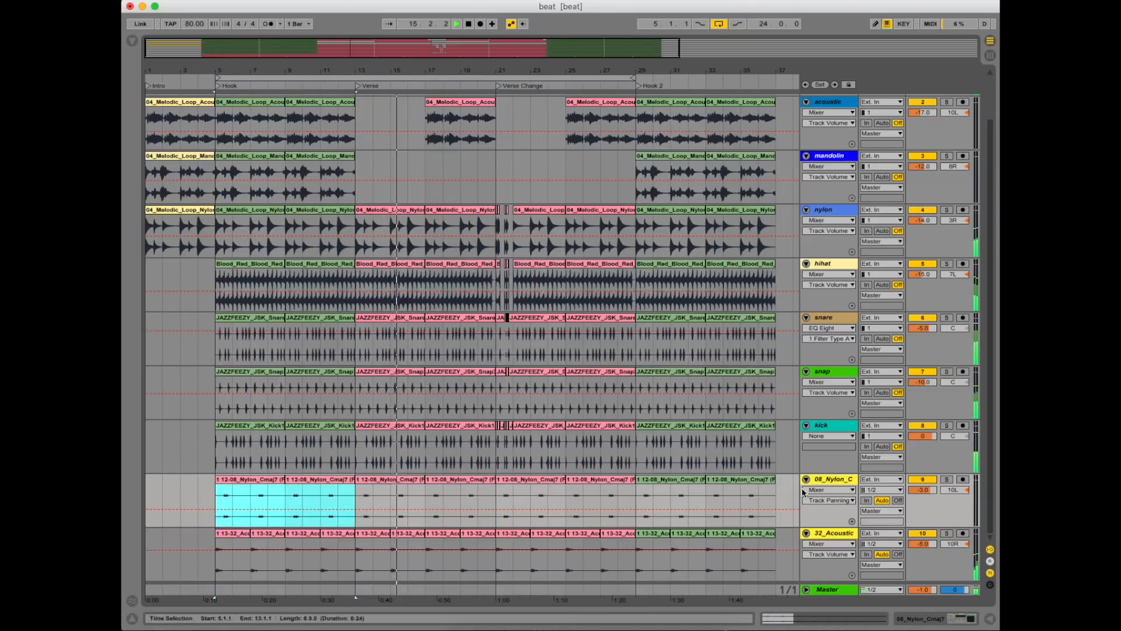
# Step: Set the 32_Acoustic track's volume to -7.0 dB and look over the tracks during playback
pyautogui.click(923, 543)
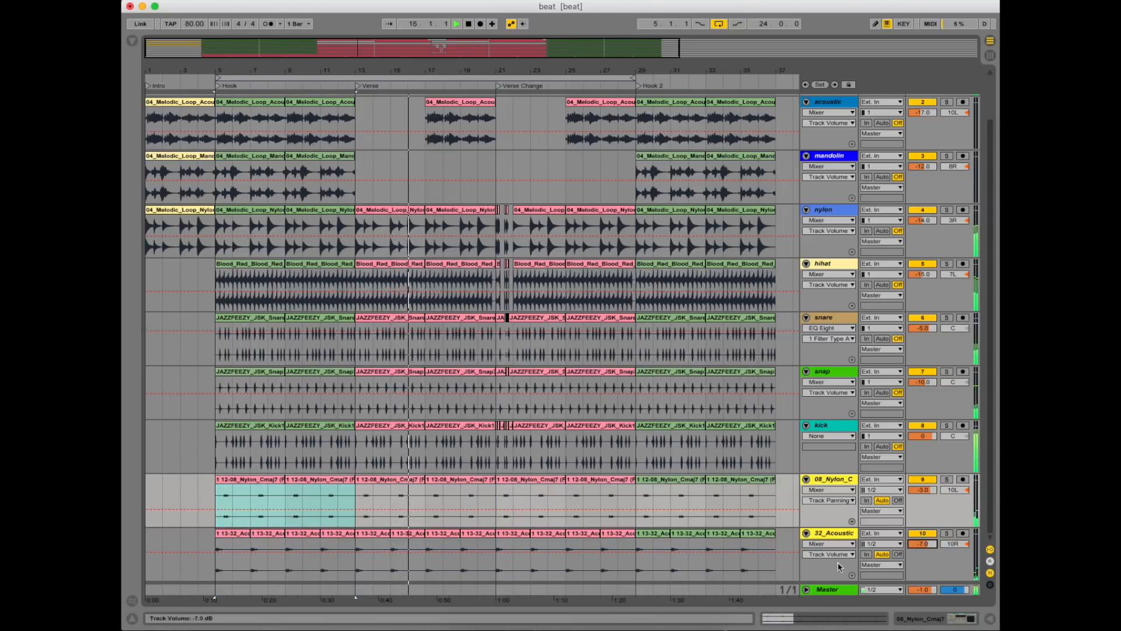
pyautogui.scroll(2, 614, 474)
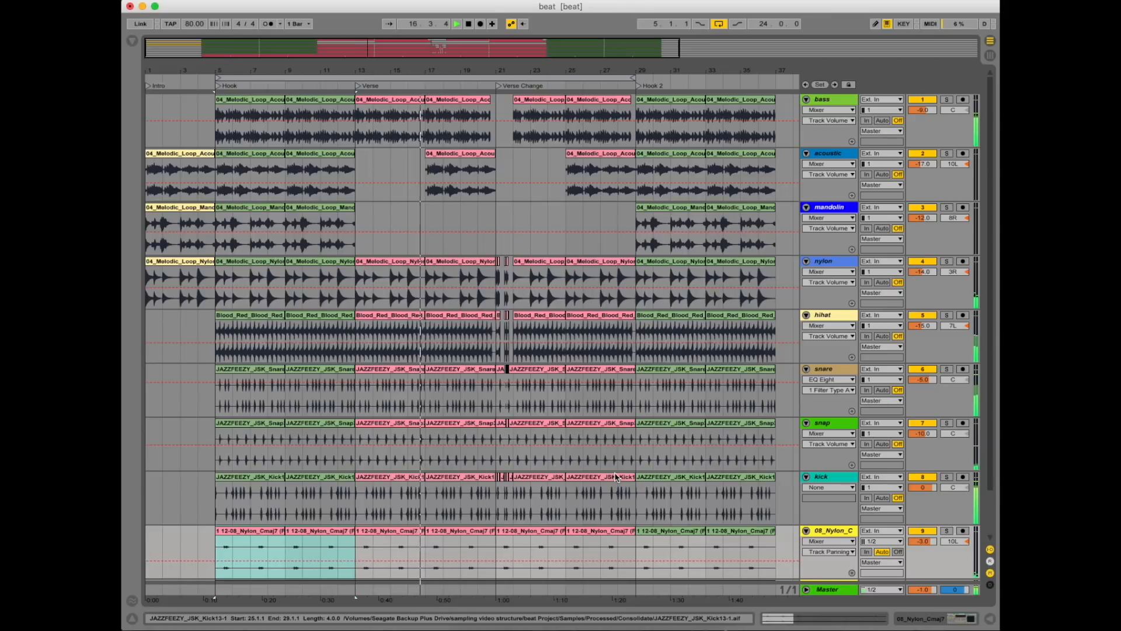
pyautogui.scroll(-2, 749, 383)
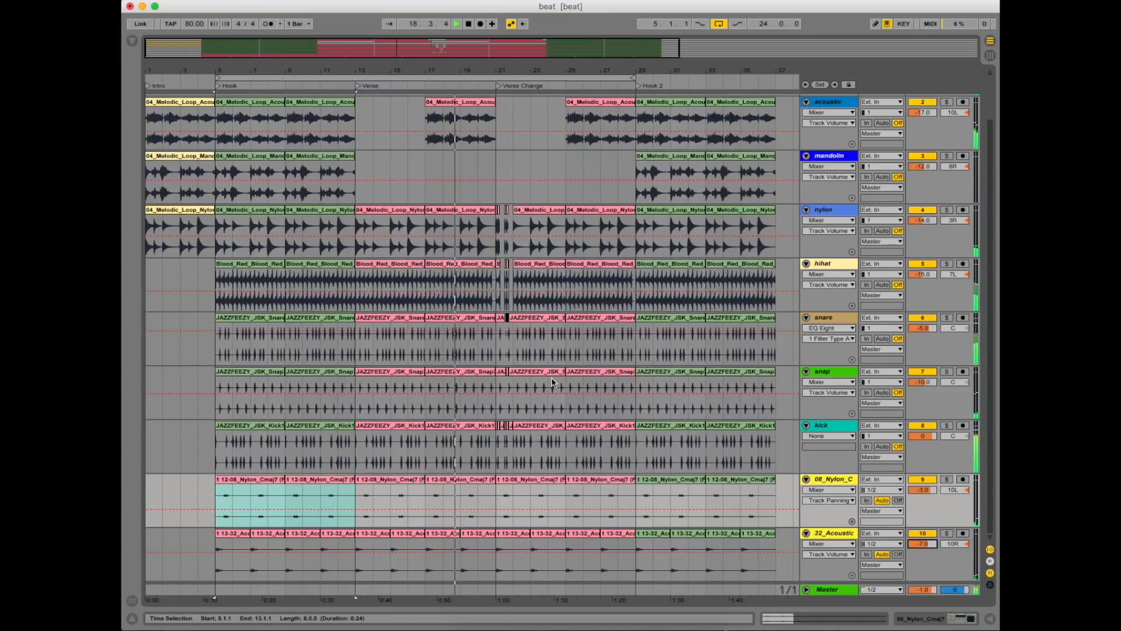
pyautogui.scroll(2, 738, 402)
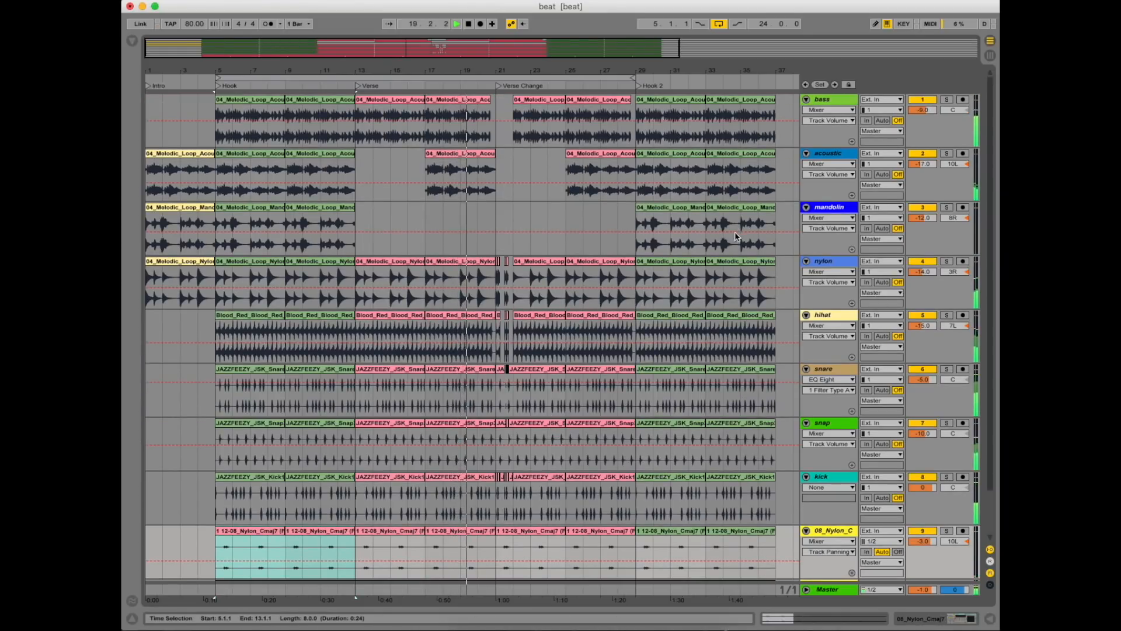
# Step: Automate the Master track volume to fade out fully from bar 25 to bar 29
pyautogui.scroll(-2, 604, 553)
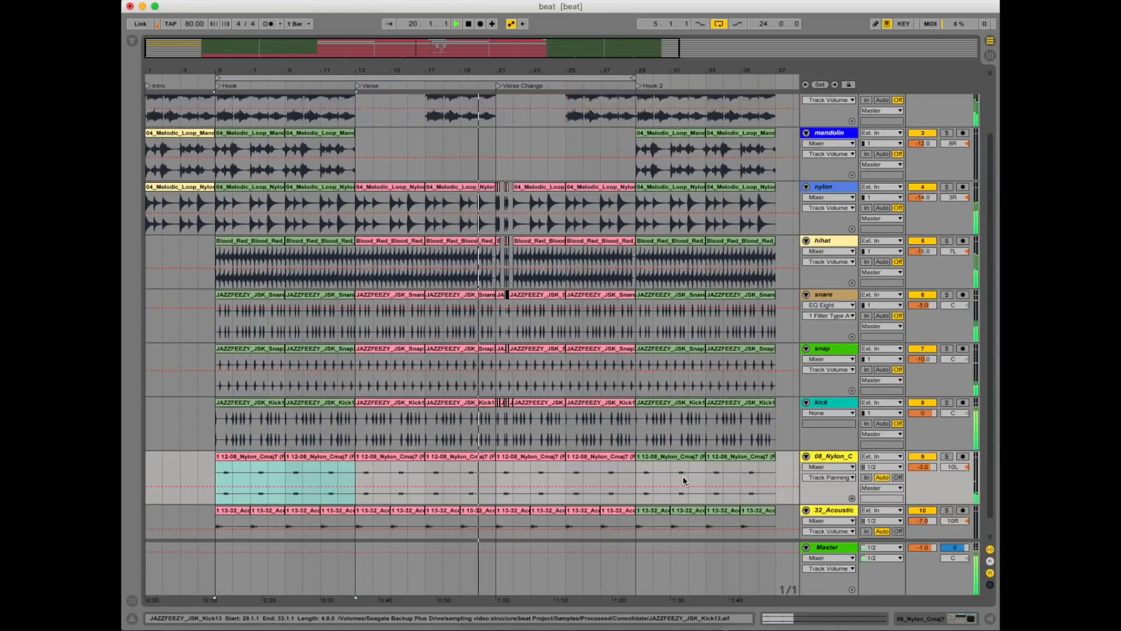
pyautogui.click(633, 564)
pyautogui.moveTo(578, 562); pyautogui.dragTo(566, 596)
pyautogui.click(567, 594)
pyautogui.click(636, 553)
# Step: Delete all Hook 2 clips between bars 29 and 37 on every track
pyautogui.moveTo(770, 520); pyautogui.dragTo(636, 99)
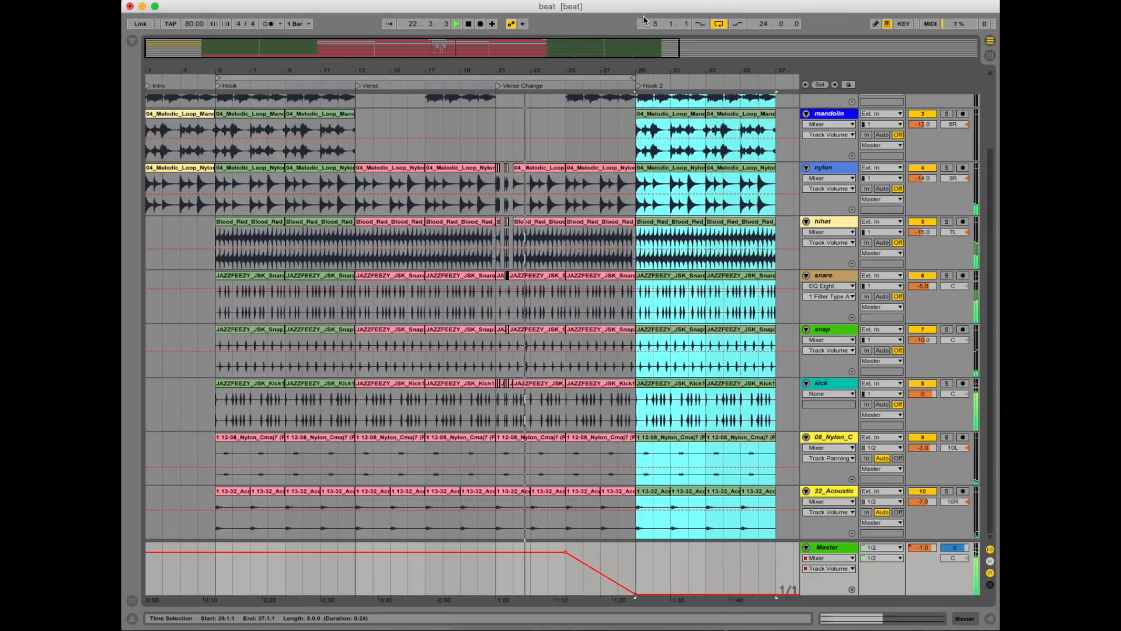
pyautogui.press('Delete')
# Step: Bend the Master volume fade between bars 25 and 29 into a curve that drops steeply near its end
pyautogui.scroll(1, 723, 235)
pyautogui.scroll(2, 723, 236)
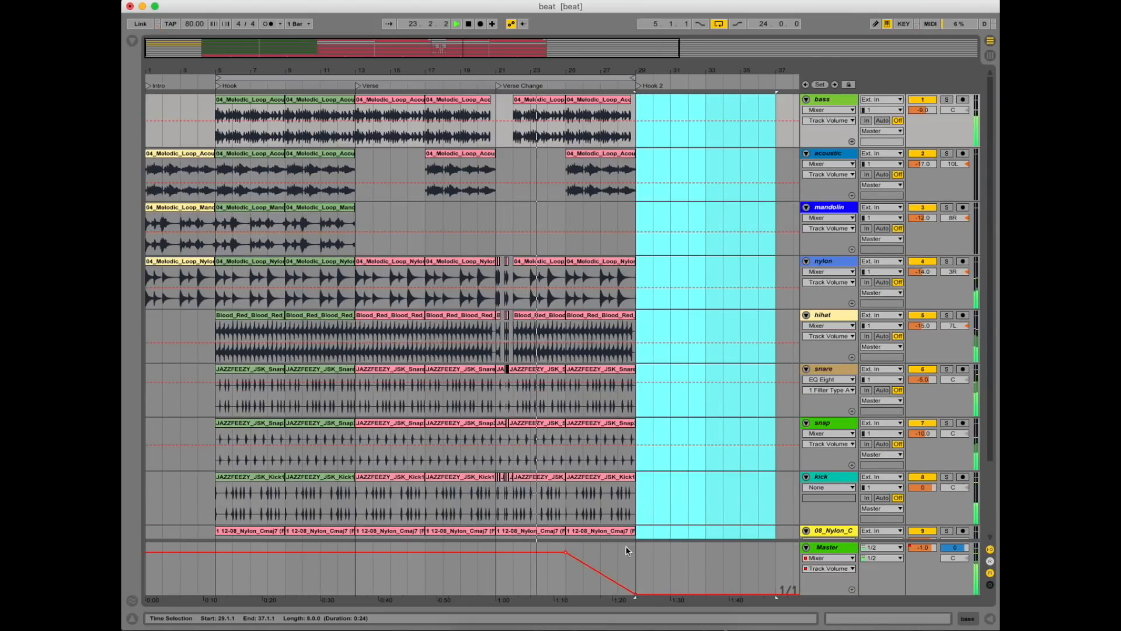
pyautogui.moveTo(599, 571); pyautogui.dragTo(599, 555)
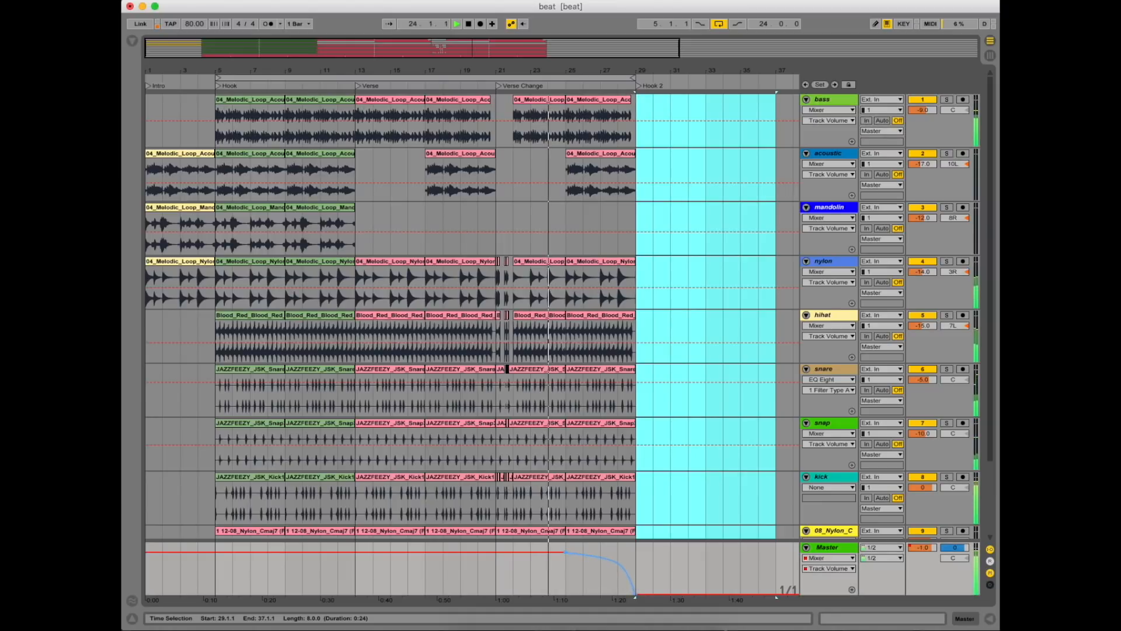
# Step: Collapse the bass and acoustic tracks and select the loop range from bar 5 to bar 29
pyautogui.click(807, 99)
pyautogui.click(808, 111)
pyautogui.click(631, 78)
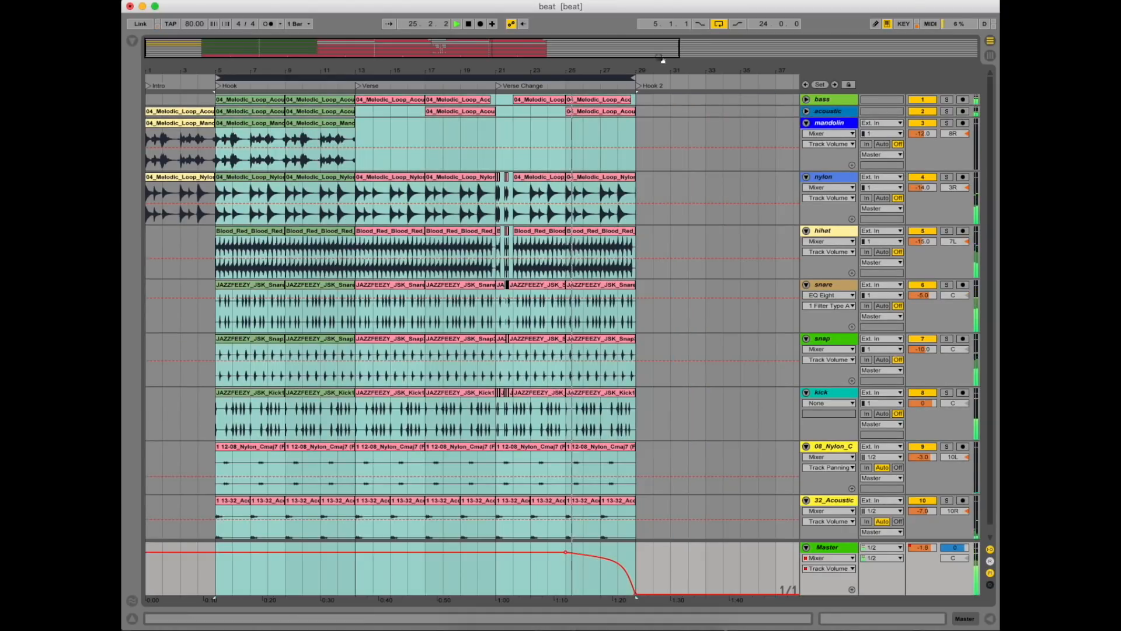